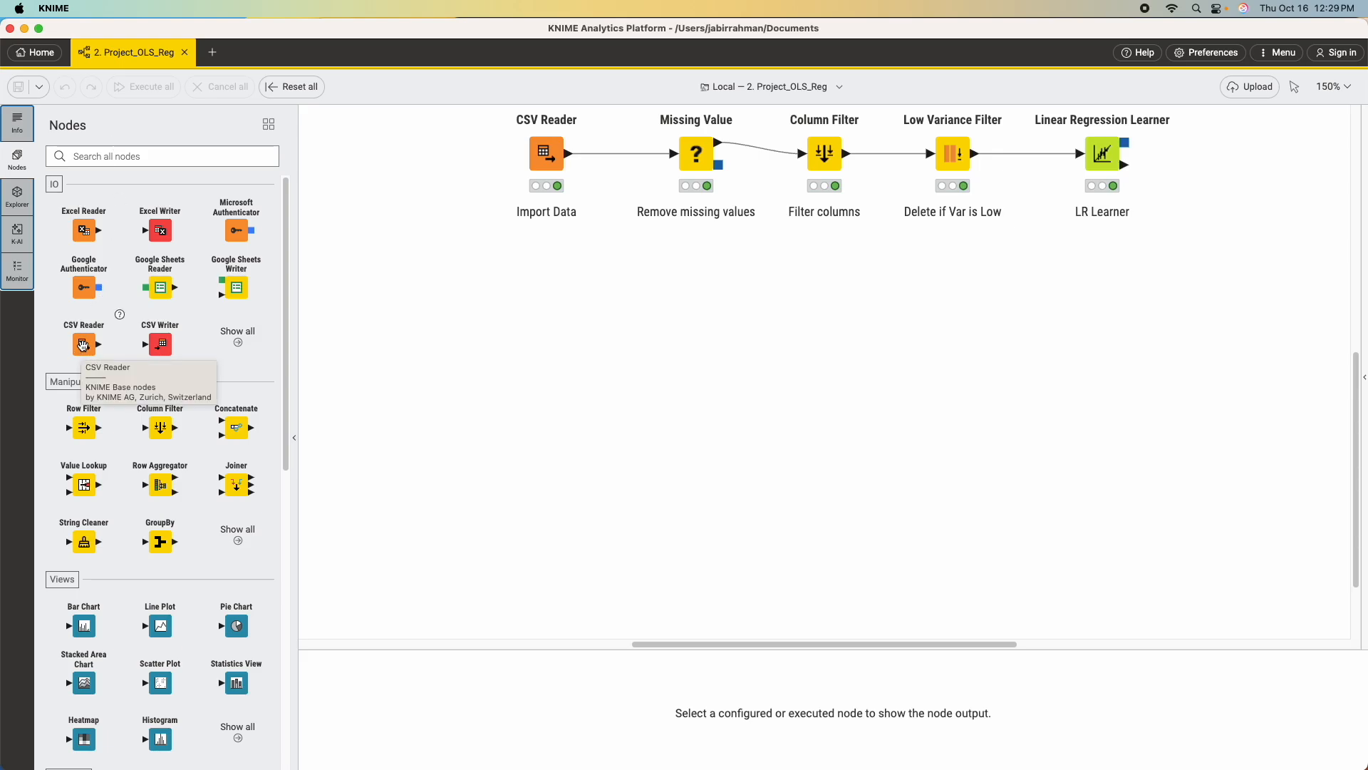
Add a CSV Reader node below the existing workflow and select ashville.csv from Documents/IT 5603/Data as its input file.
{"action": "left_click_drag", "start_coordinate": [83, 347], "coordinate": [419, 417]}
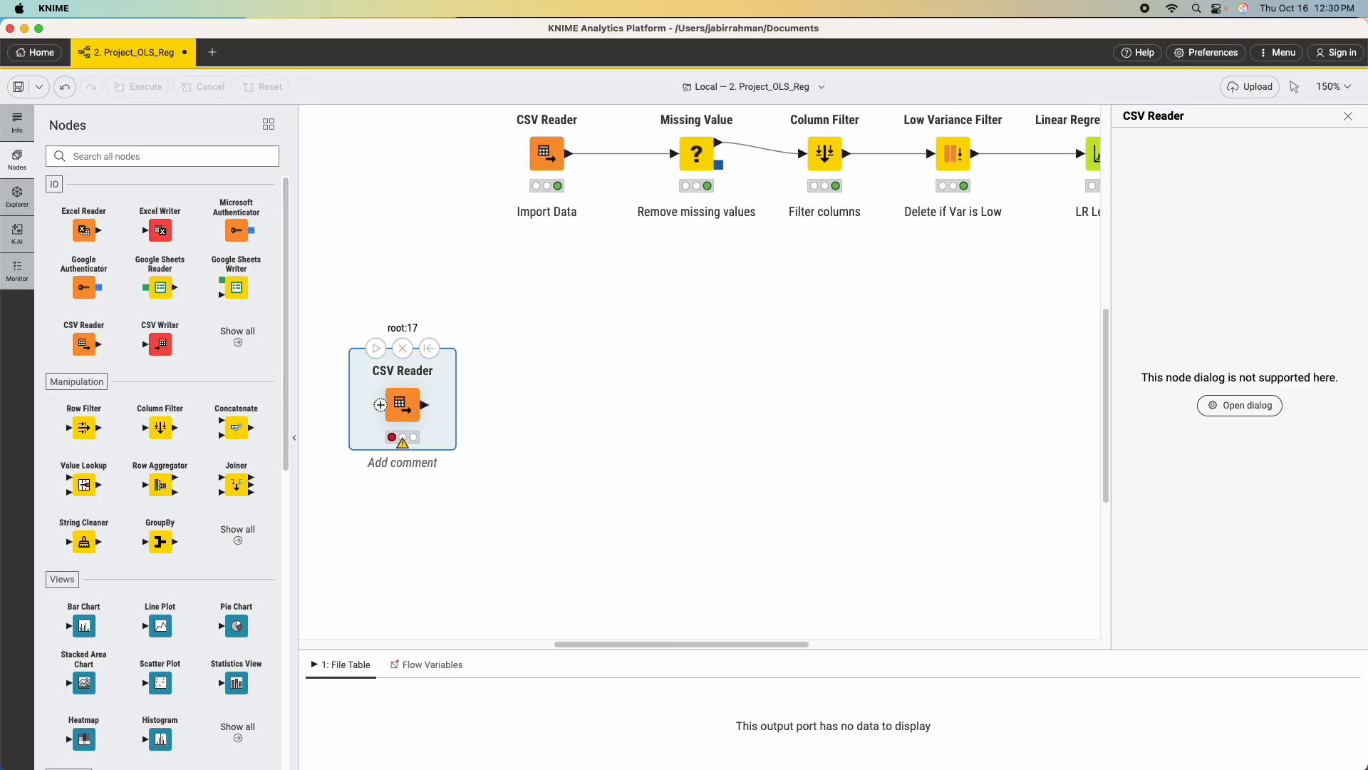
{"action": "right_click", "coordinate": [403, 407]}
{"action": "left_click", "coordinate": [454, 421]}
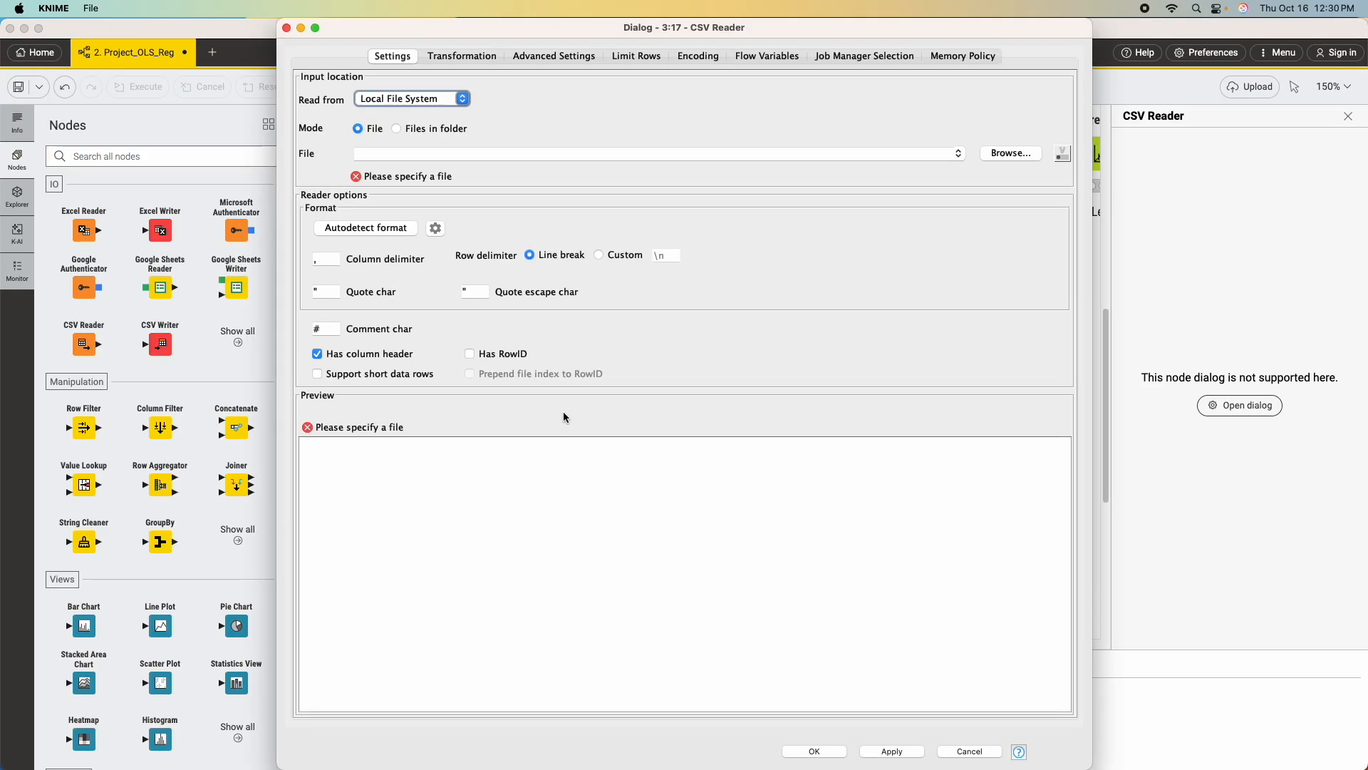
{"action": "left_click", "coordinate": [1020, 155]}
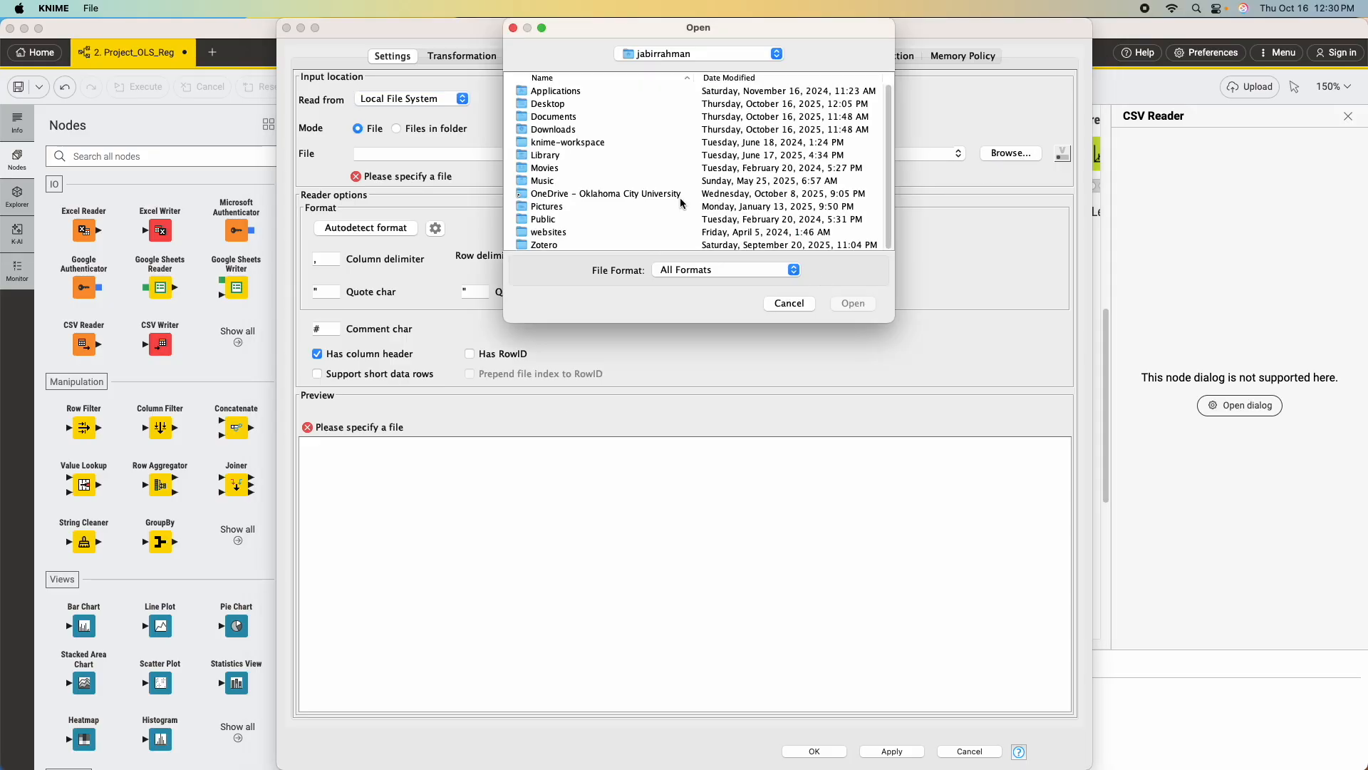
{"action": "double_click", "coordinate": [562, 117]}
{"action": "double_click", "coordinate": [568, 116]}
{"action": "double_click", "coordinate": [552, 195]}
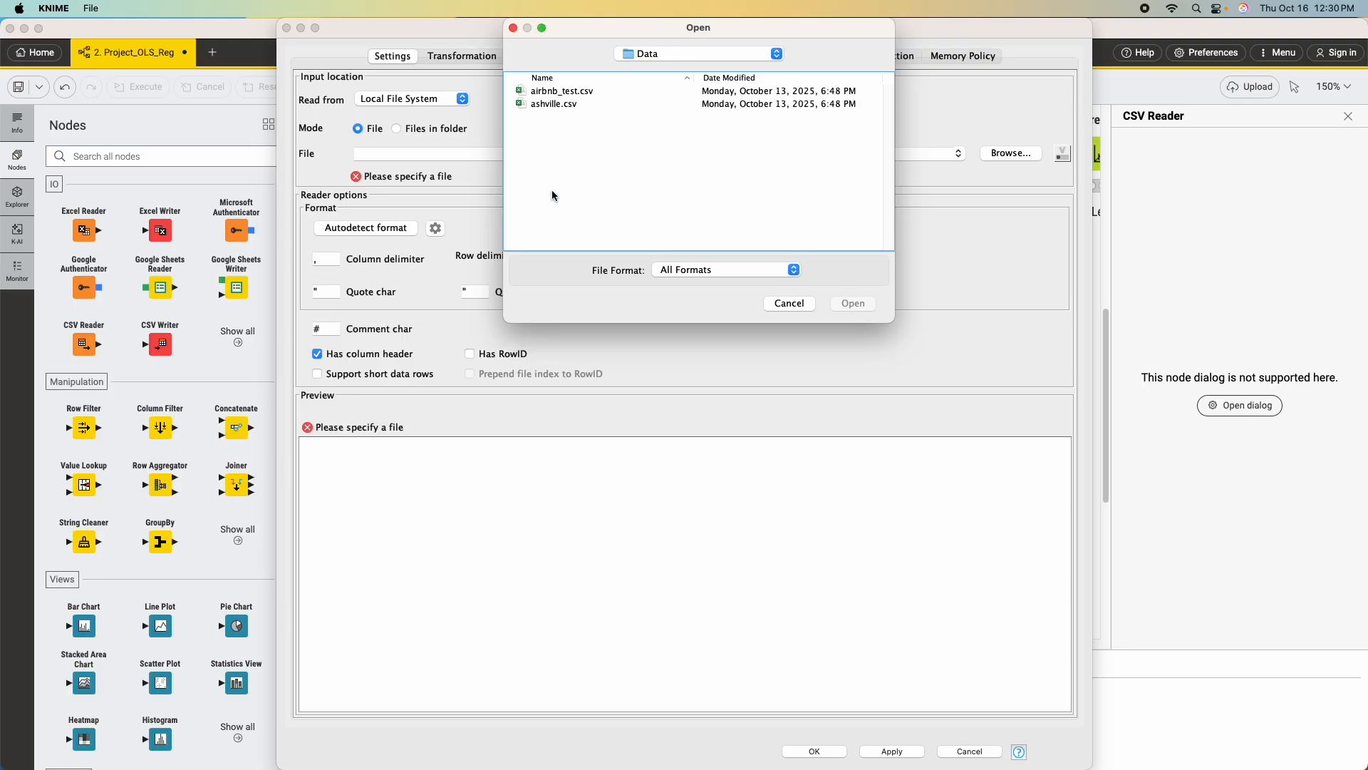
{"action": "left_click", "coordinate": [581, 106]}
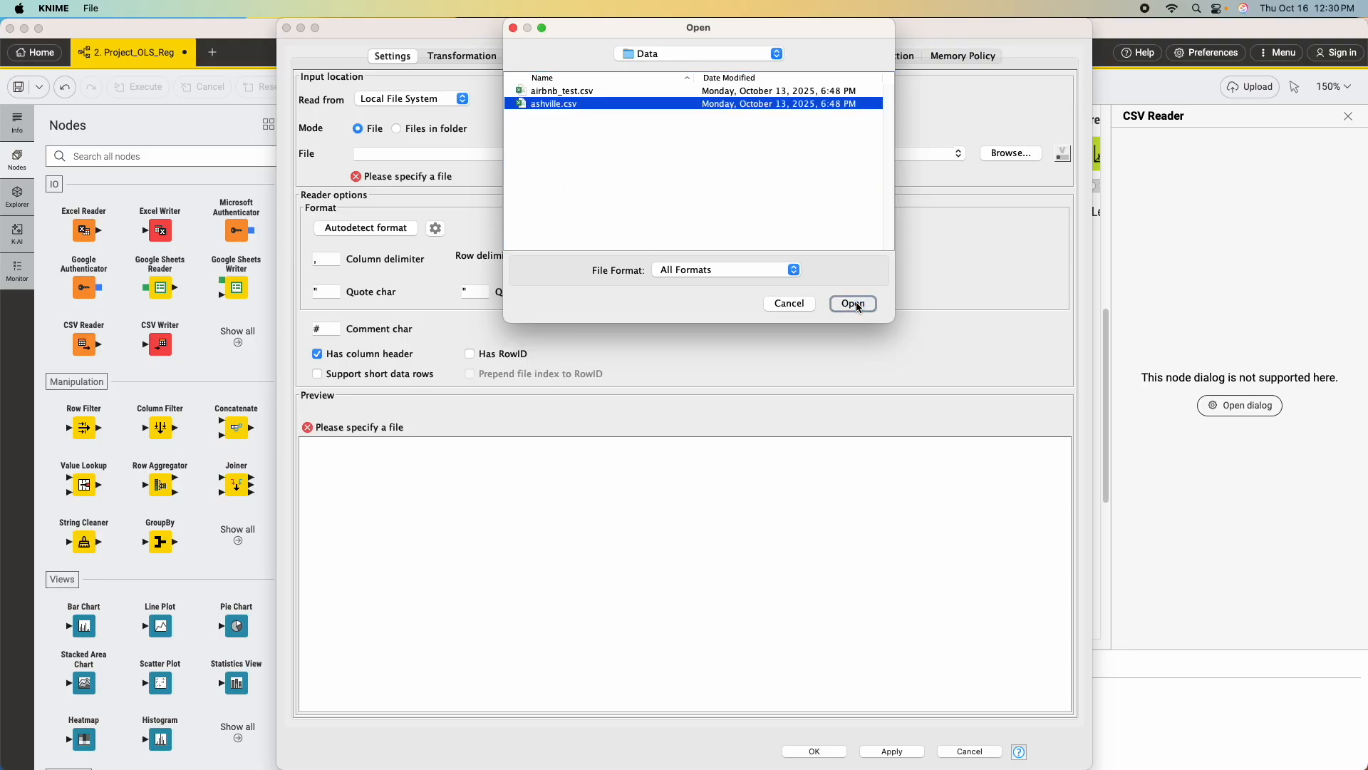
{"action": "left_click", "coordinate": [853, 303]}
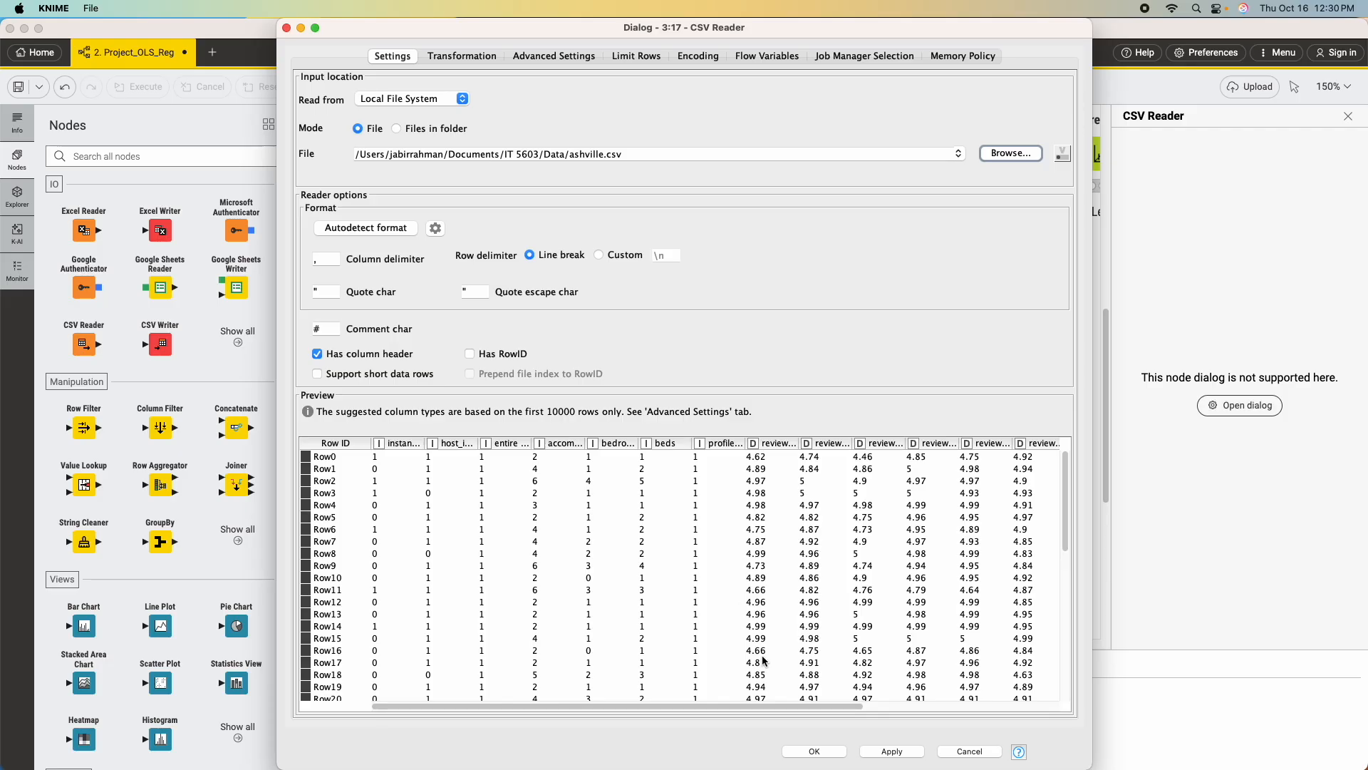
Check the CSV Reader's column transformations and apply the file-reading configuration.
{"action": "left_click", "coordinate": [474, 58]}
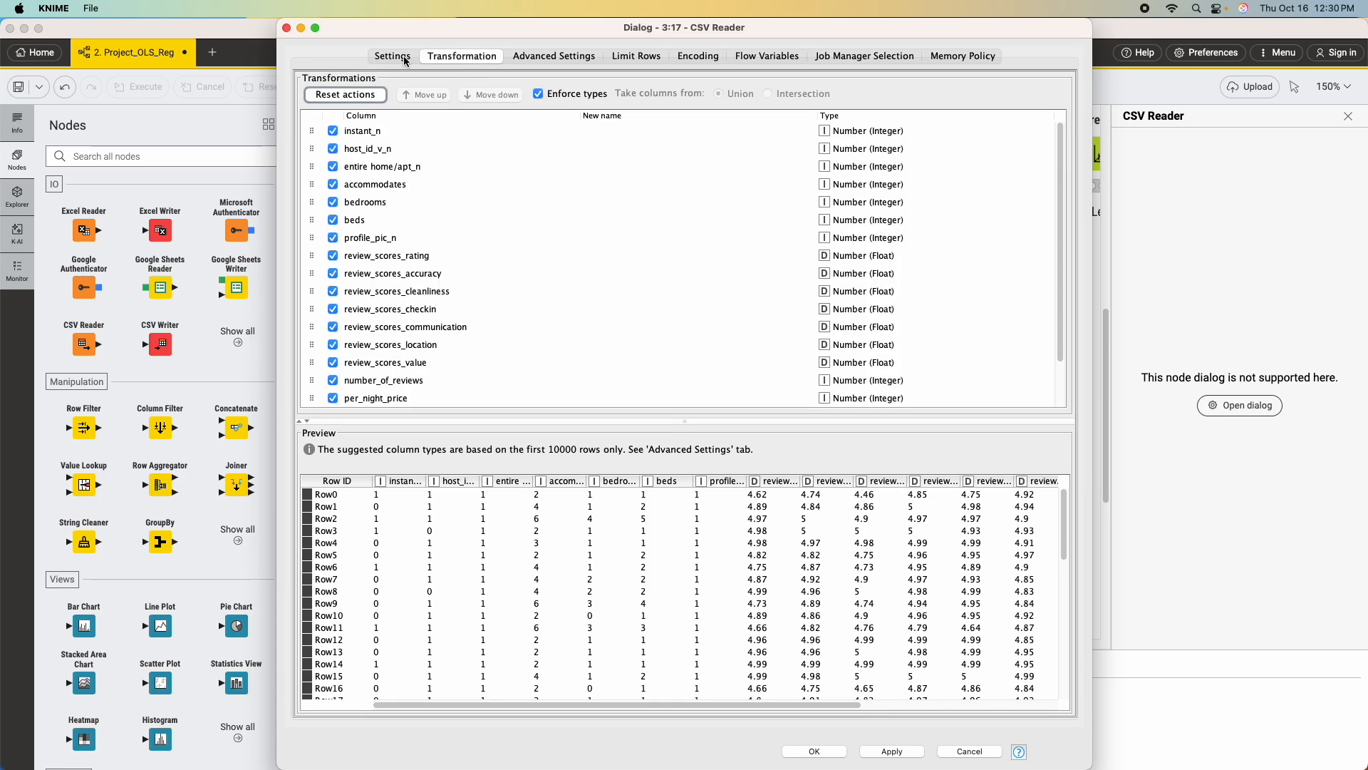
{"action": "left_click", "coordinate": [405, 61]}
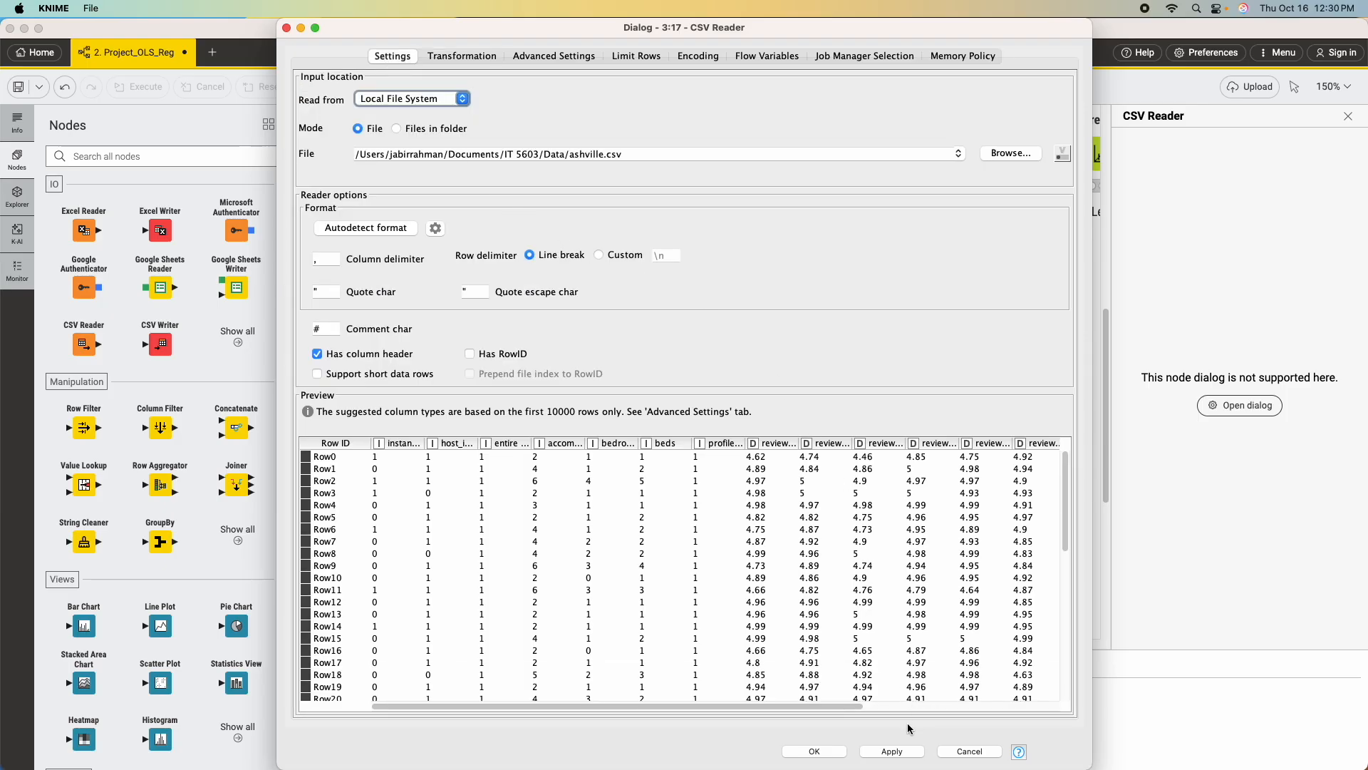
{"action": "left_click", "coordinate": [892, 751]}
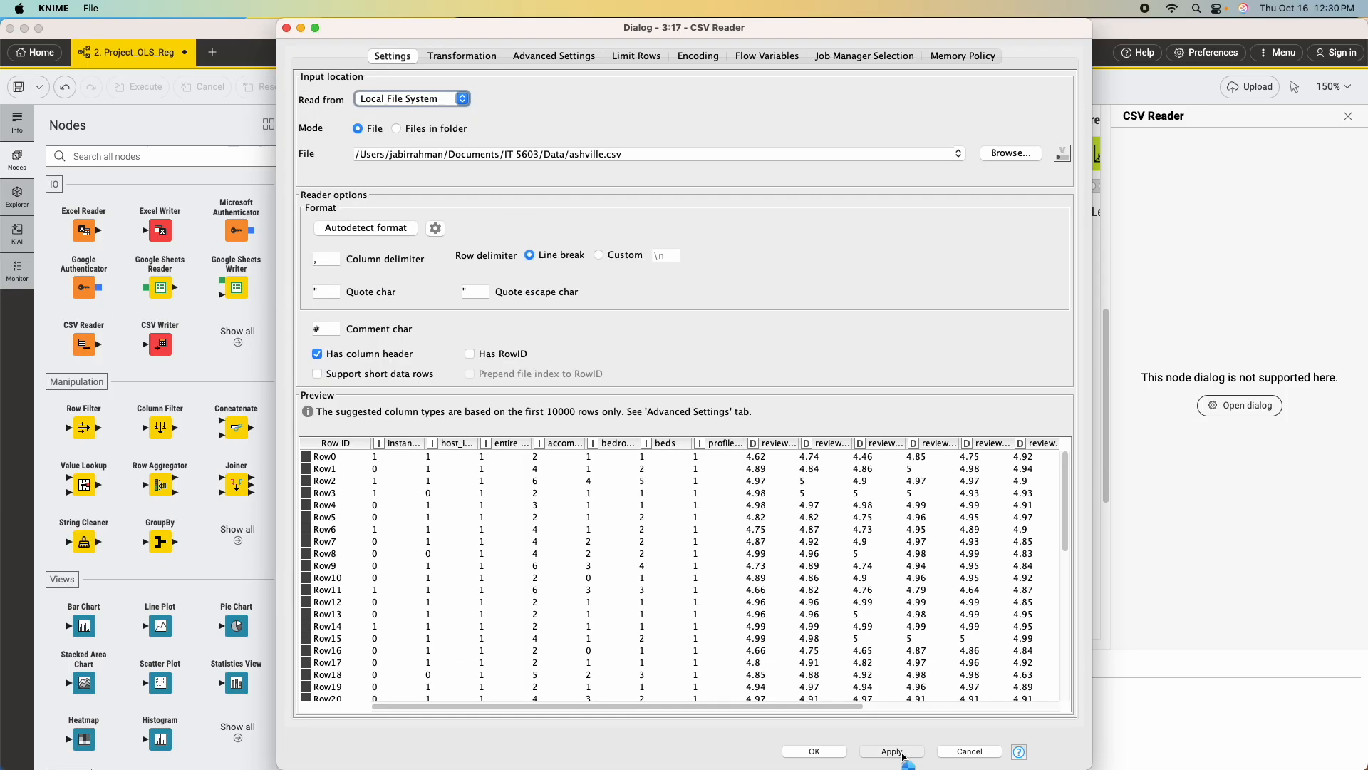
{"action": "left_click", "coordinate": [823, 753]}
Execute the new CSV Reader node and label it "Import CSV Data".
{"action": "mouse_move", "coordinate": [383, 382]}
{"action": "left_click", "coordinate": [376, 348]}
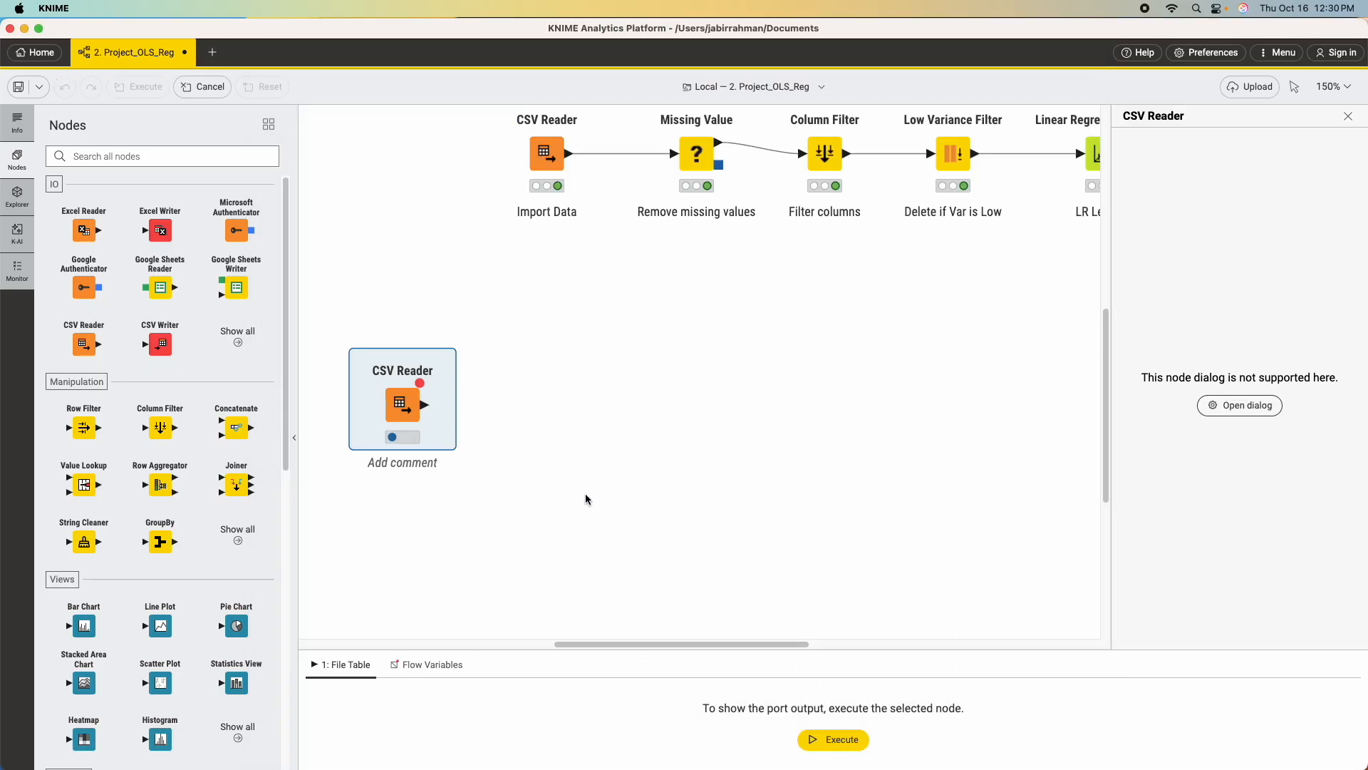
{"action": "left_click", "coordinate": [412, 464]}
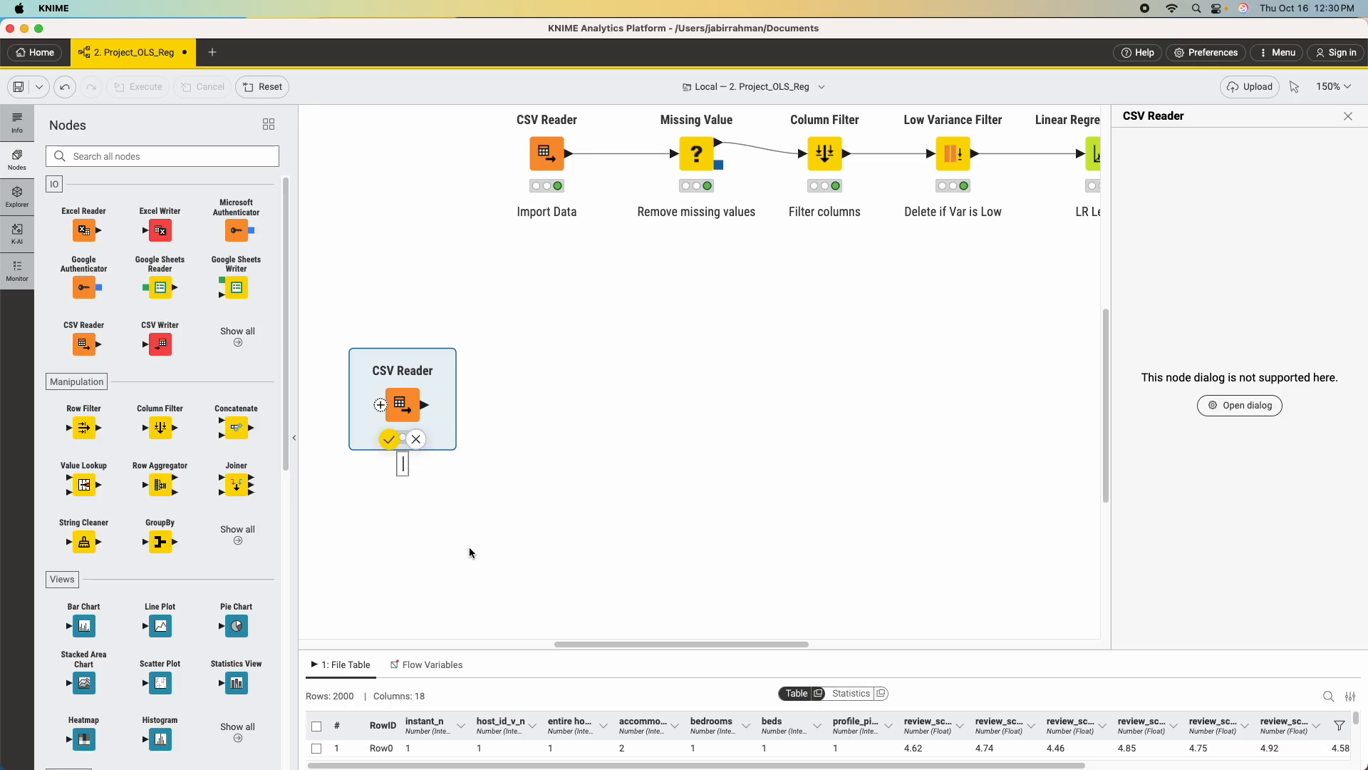
{"action": "type", "text": "Import CSV Data"}
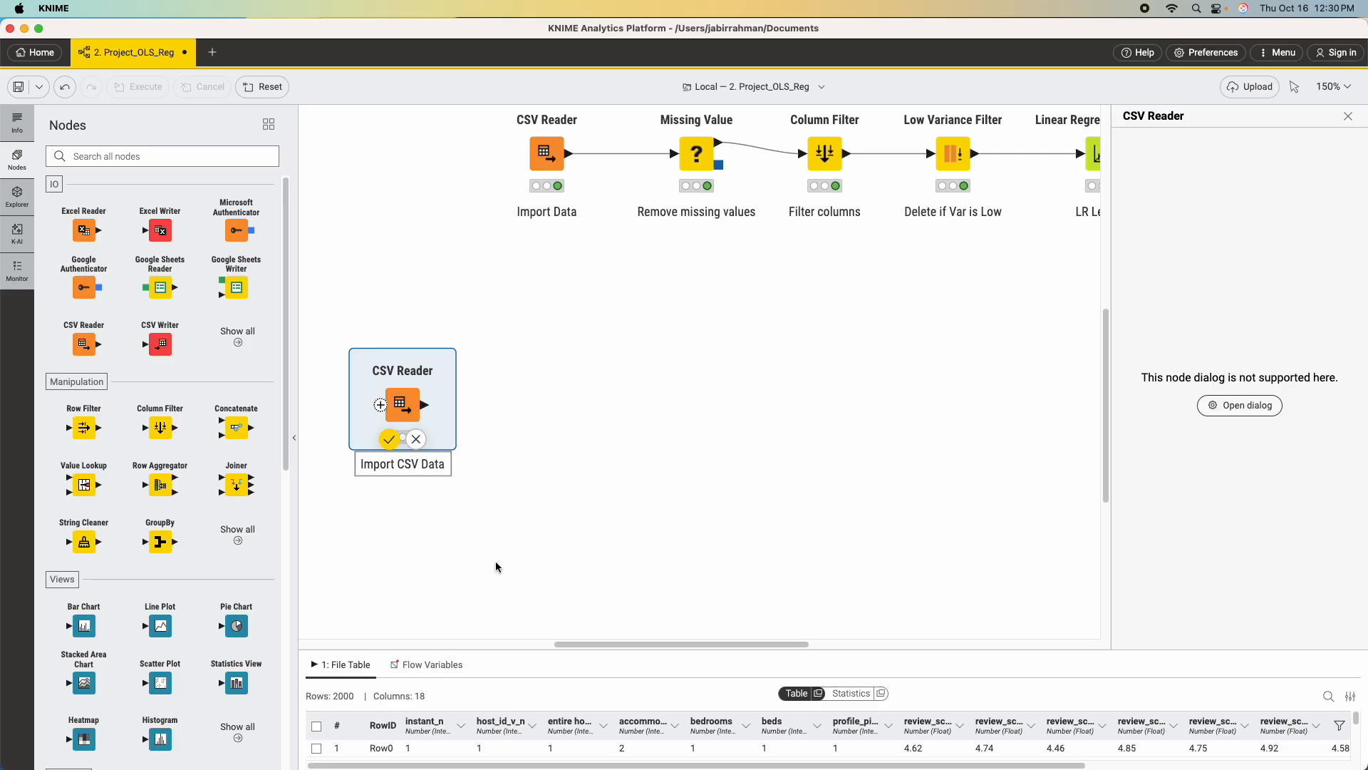
{"action": "key", "text": "Return"}
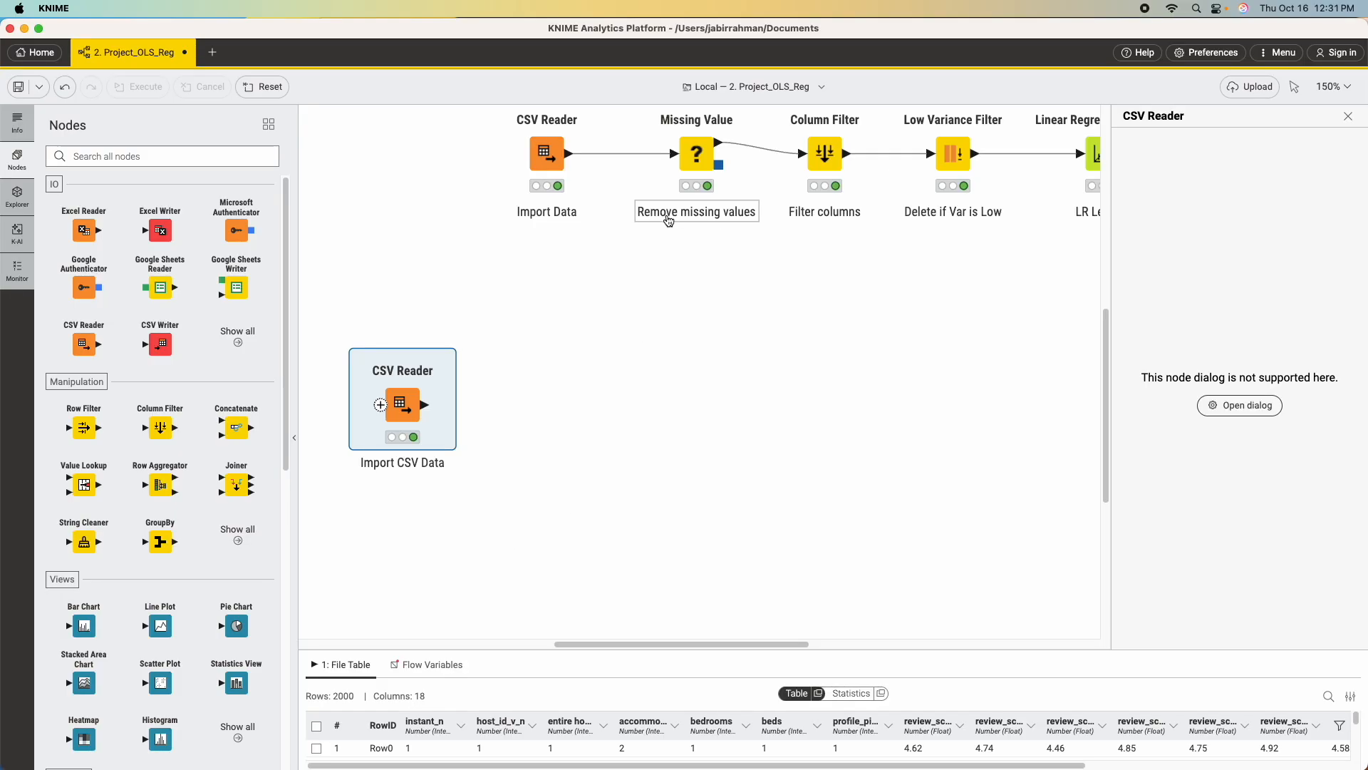
Add a Missing Value node beside the new CSV Reader and connect the reader's output to it.
{"action": "left_click", "coordinate": [110, 156]}
{"action": "type", "text": "missing va"}
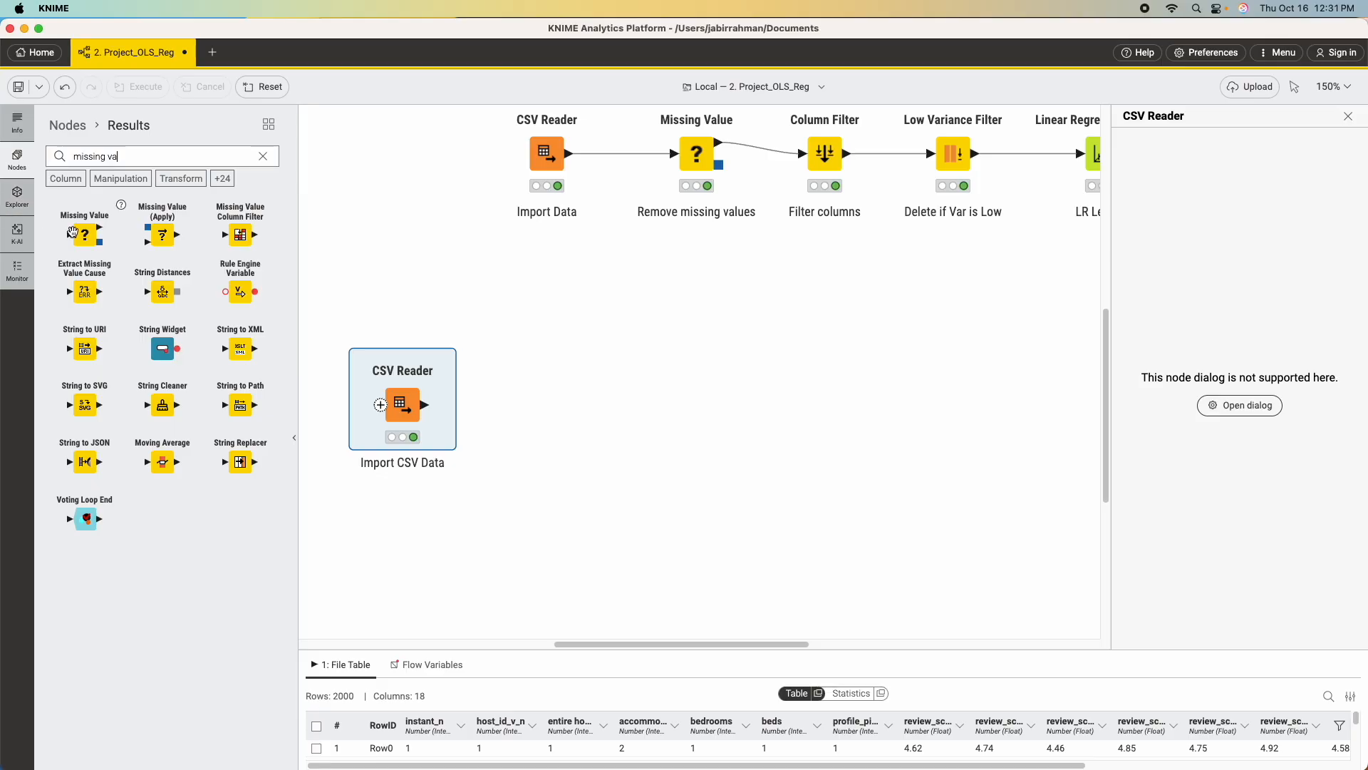
{"action": "left_click_drag", "start_coordinate": [84, 233], "coordinate": [575, 413]}
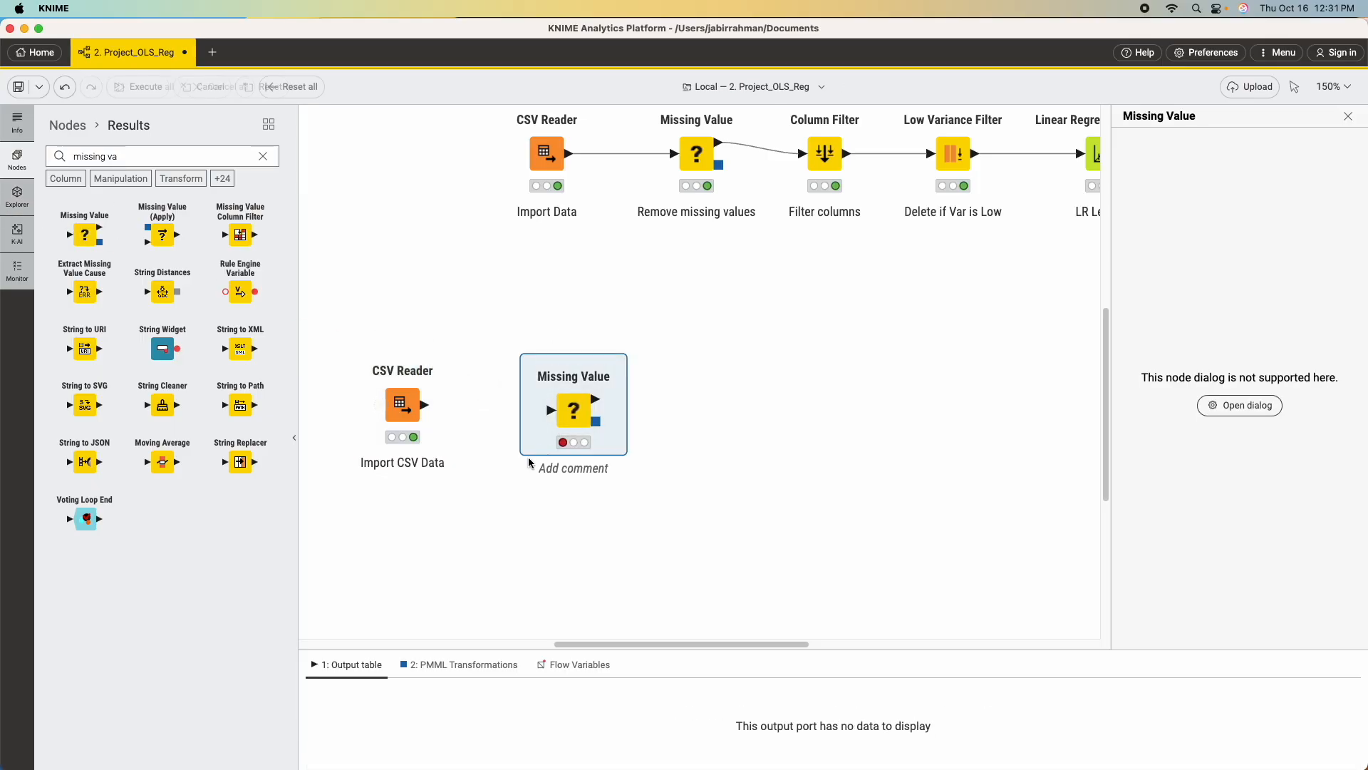
{"action": "left_click_drag", "start_coordinate": [425, 405], "coordinate": [514, 416]}
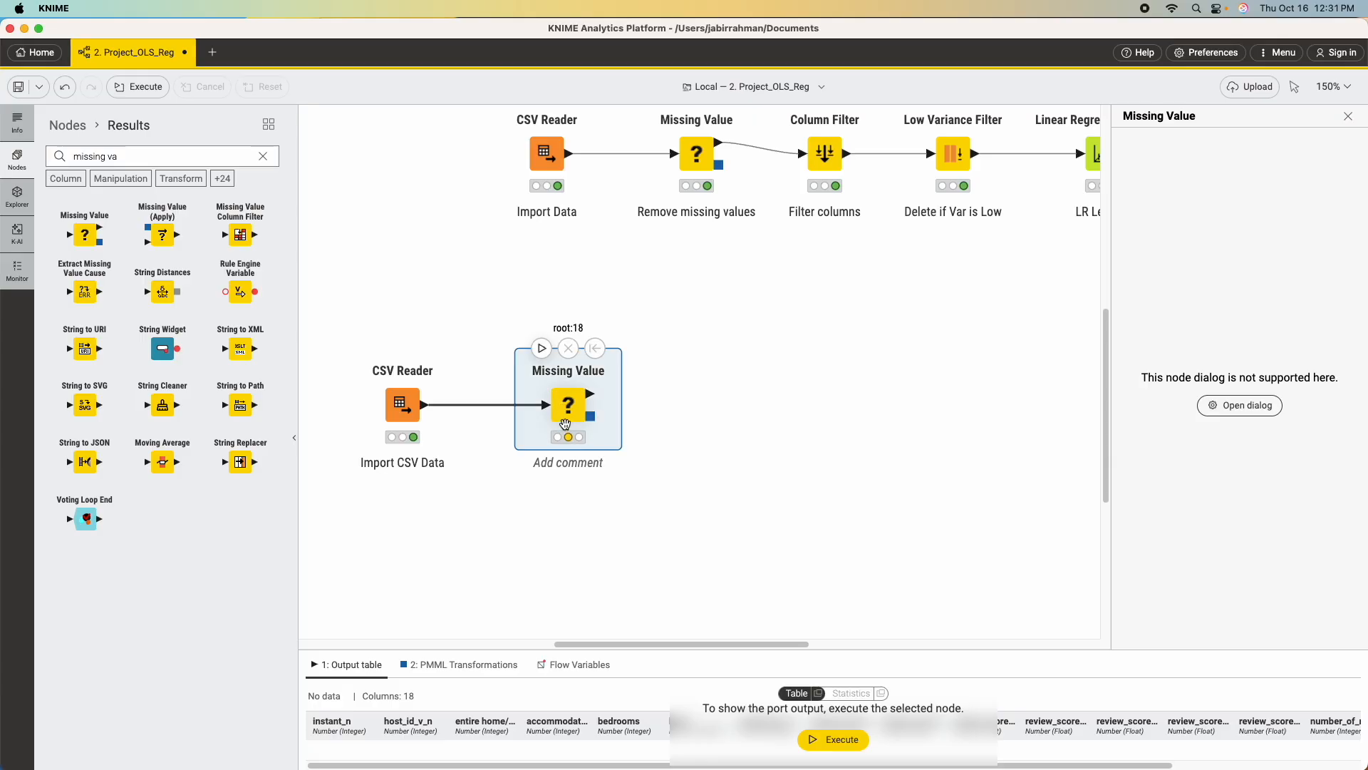
Configure the new Missing Value node to use Remove Row for integer, float and string columns.
{"action": "right_click", "coordinate": [568, 411]}
{"action": "left_click", "coordinate": [622, 423]}
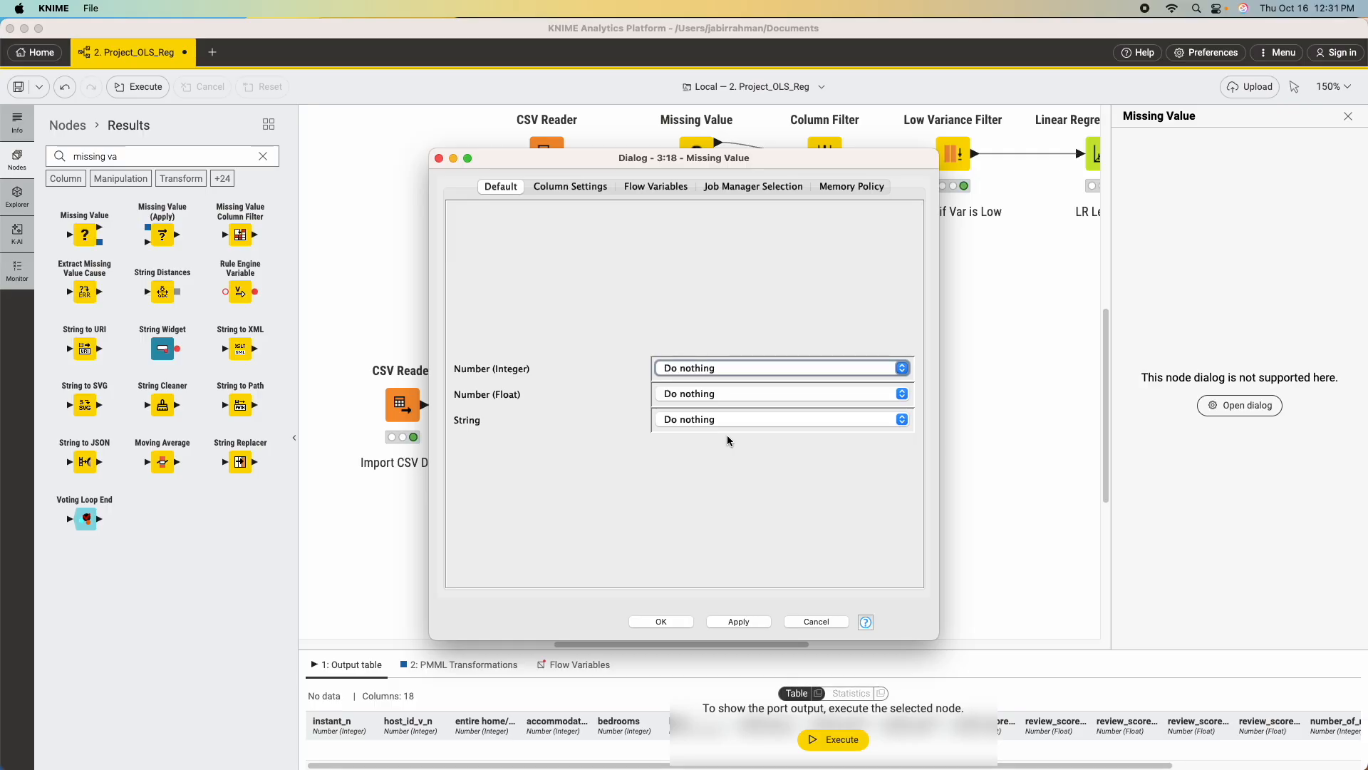
{"action": "left_click", "coordinate": [827, 368]}
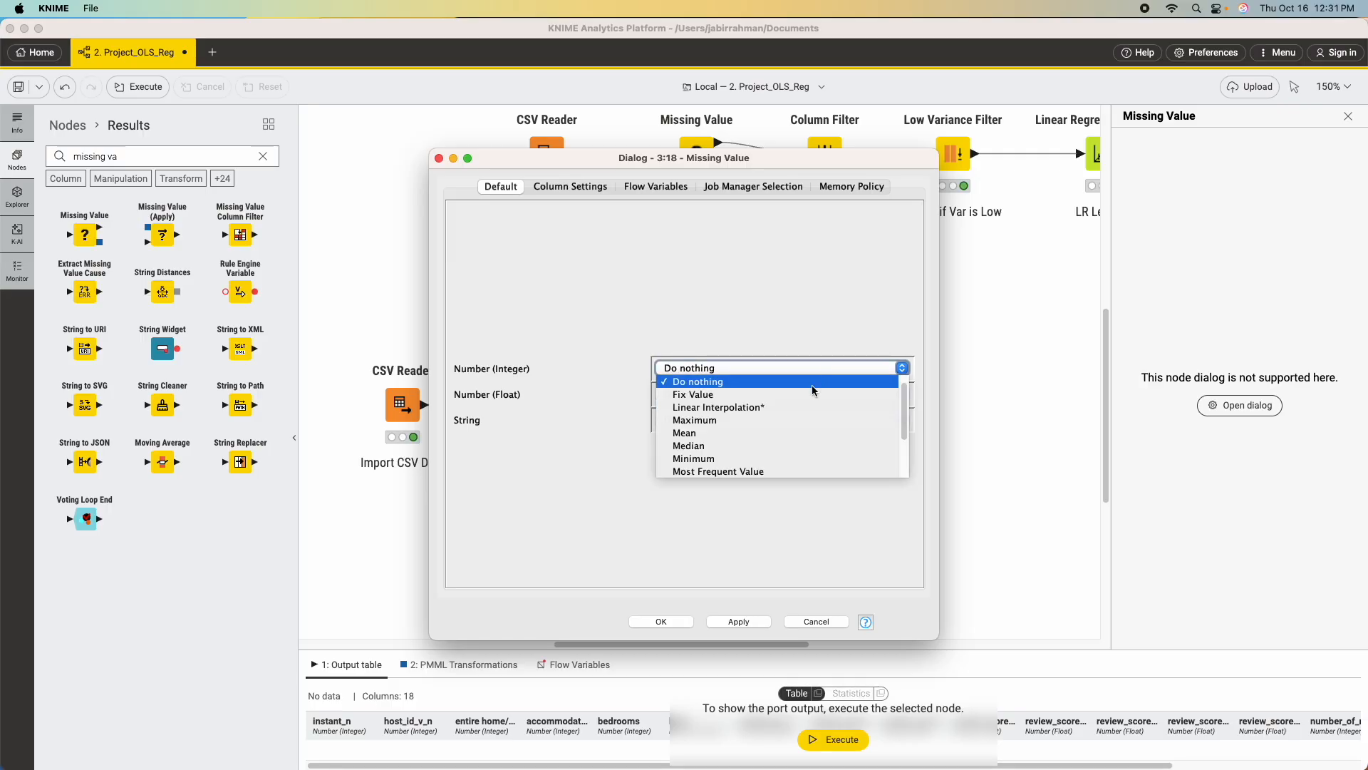
{"action": "scroll", "coordinate": [778, 431], "scroll_direction": "down", "scroll_amount": 3}
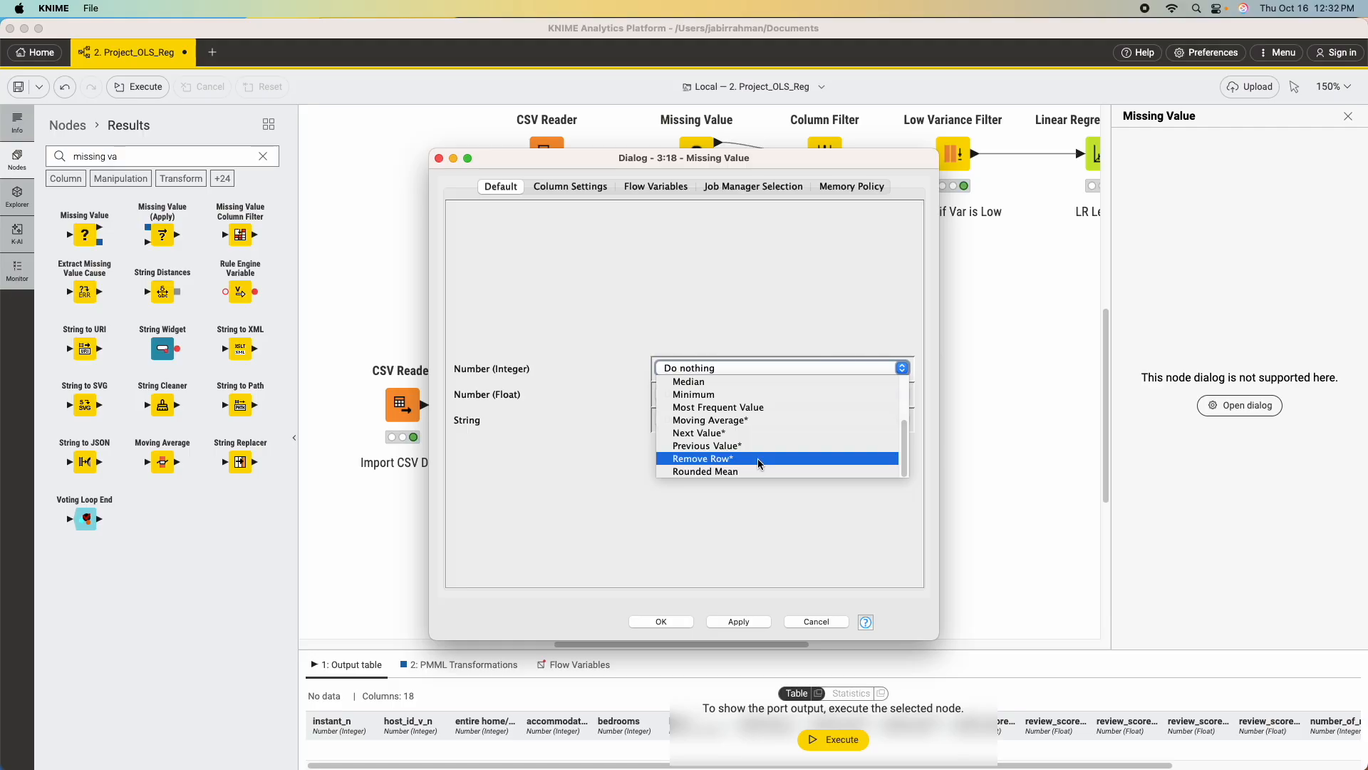
{"action": "left_click", "coordinate": [758, 459]}
{"action": "left_click", "coordinate": [761, 399]}
{"action": "scroll", "coordinate": [741, 477], "scroll_direction": "down", "scroll_amount": 2}
{"action": "left_click", "coordinate": [741, 483]}
{"action": "left_click", "coordinate": [741, 419]}
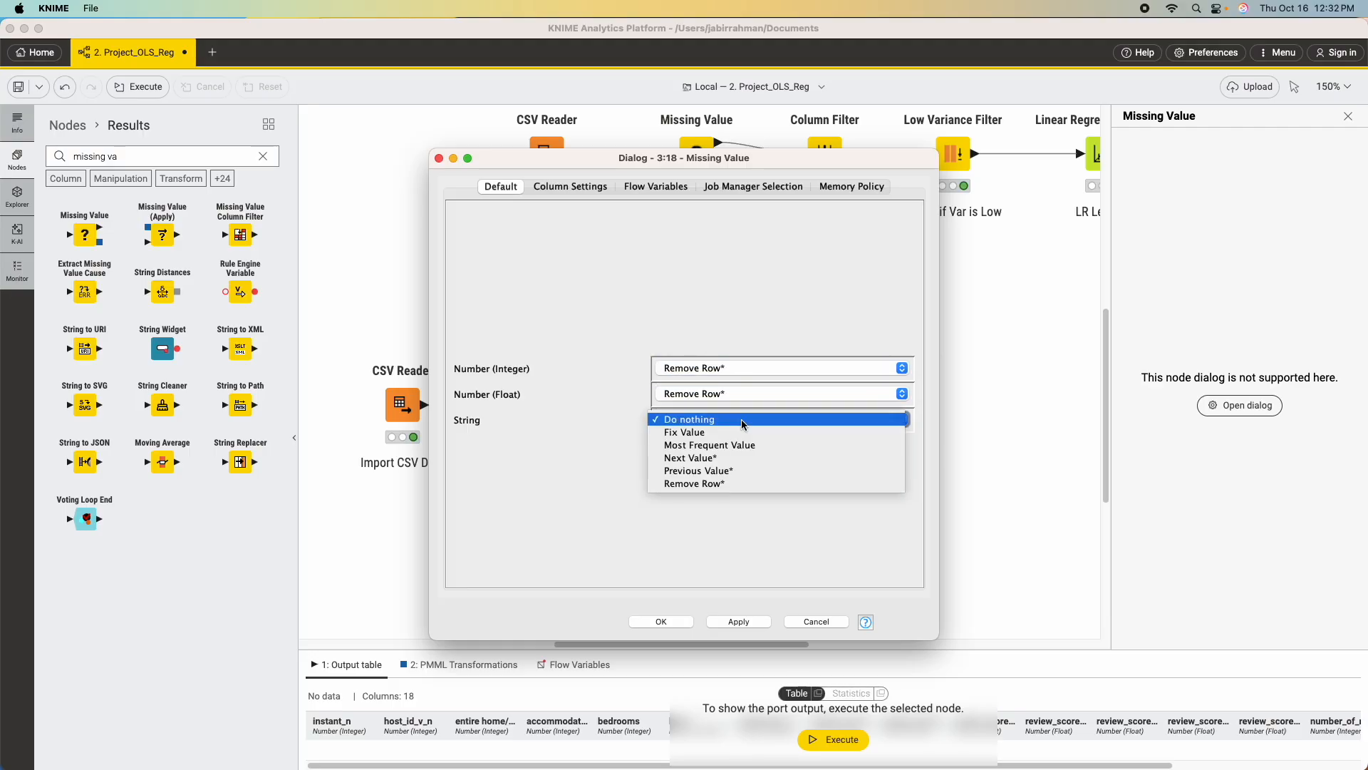
{"action": "left_click", "coordinate": [741, 485]}
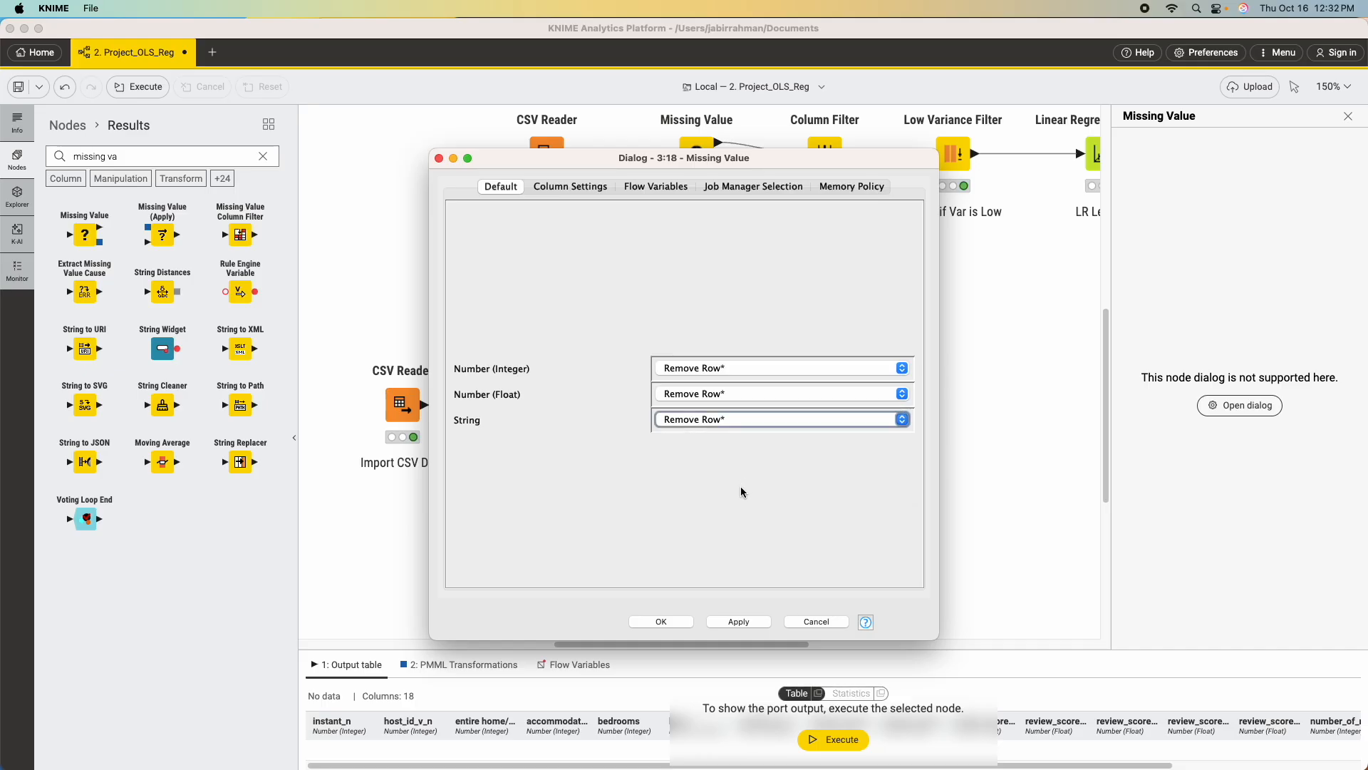
{"action": "left_click", "coordinate": [746, 621]}
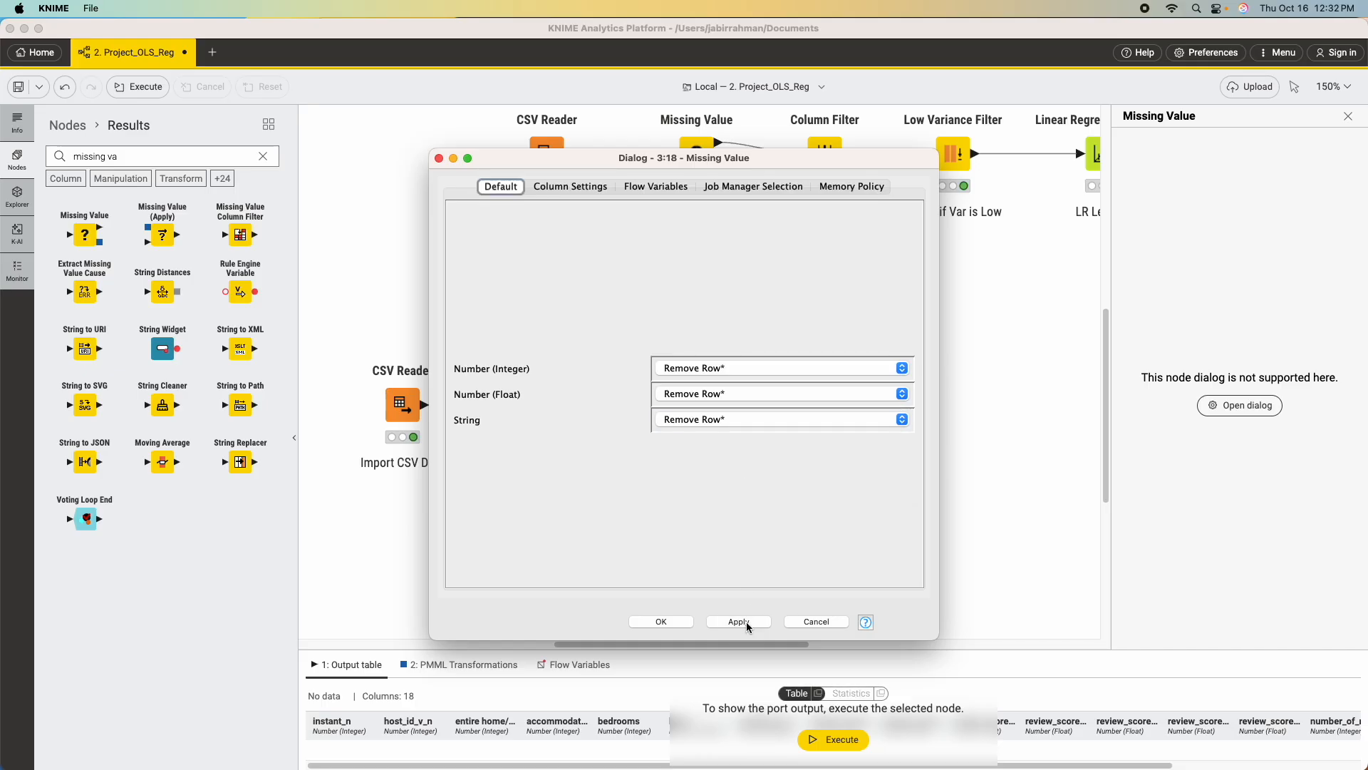
{"action": "left_click", "coordinate": [663, 621]}
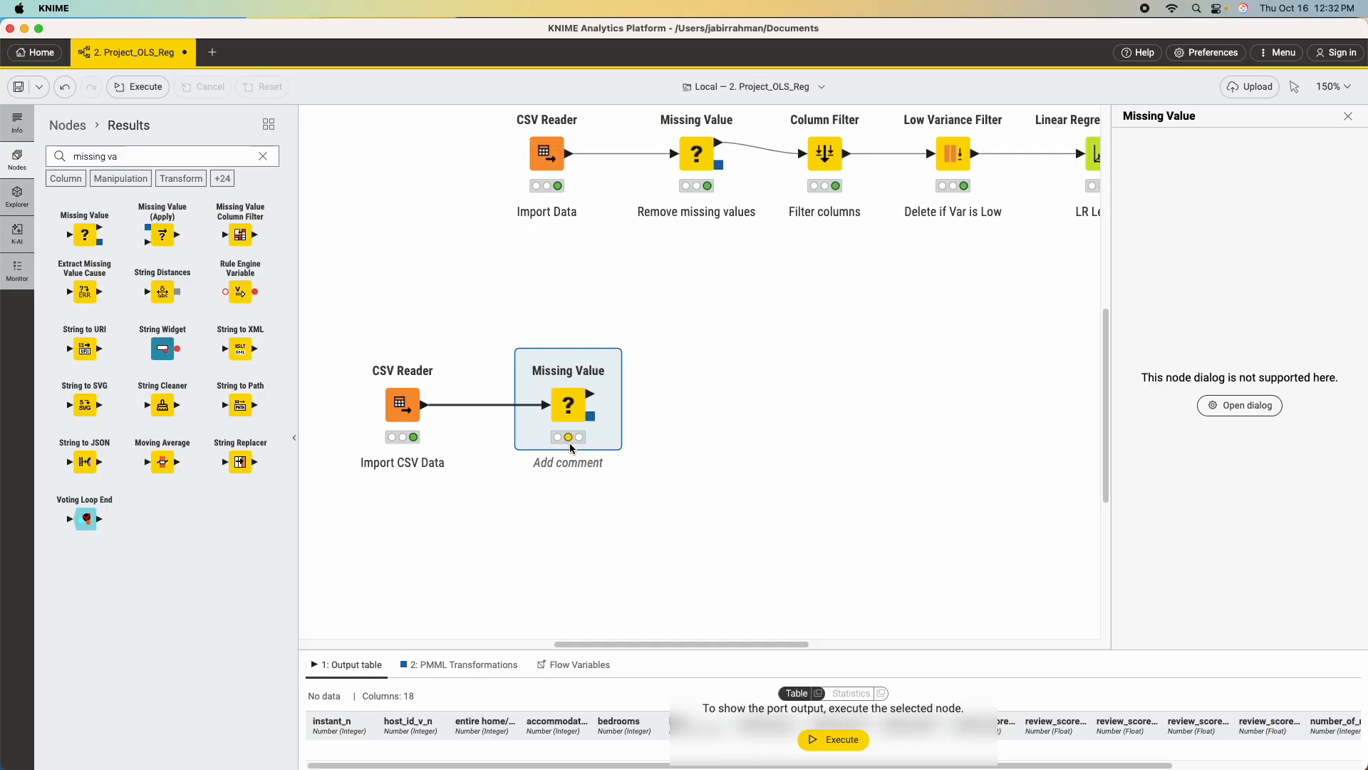
Execute the new Missing Value node and label it "Remove NA".
{"action": "left_click", "coordinate": [559, 327]}
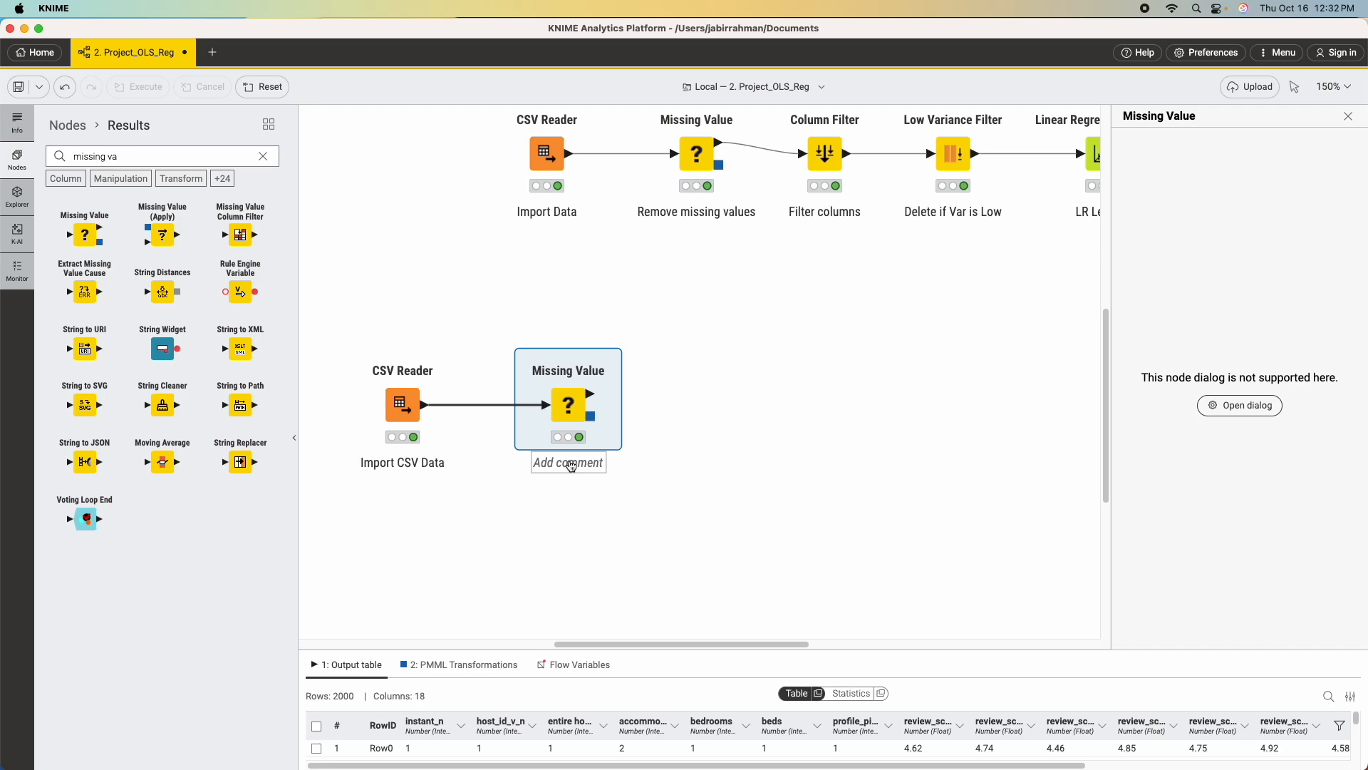
{"action": "left_click", "coordinate": [570, 464]}
{"action": "type", "text": "Remove NA"}
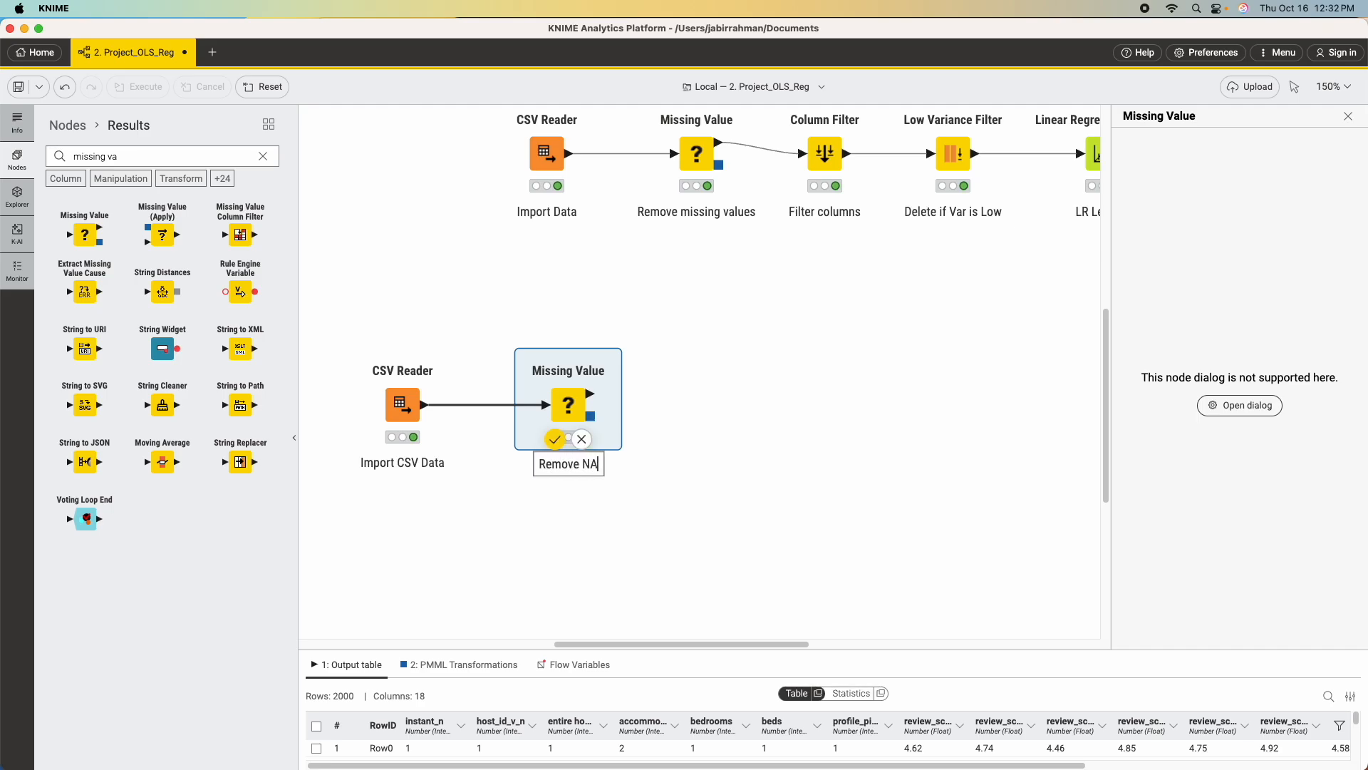
{"action": "left_click", "coordinate": [587, 541]}
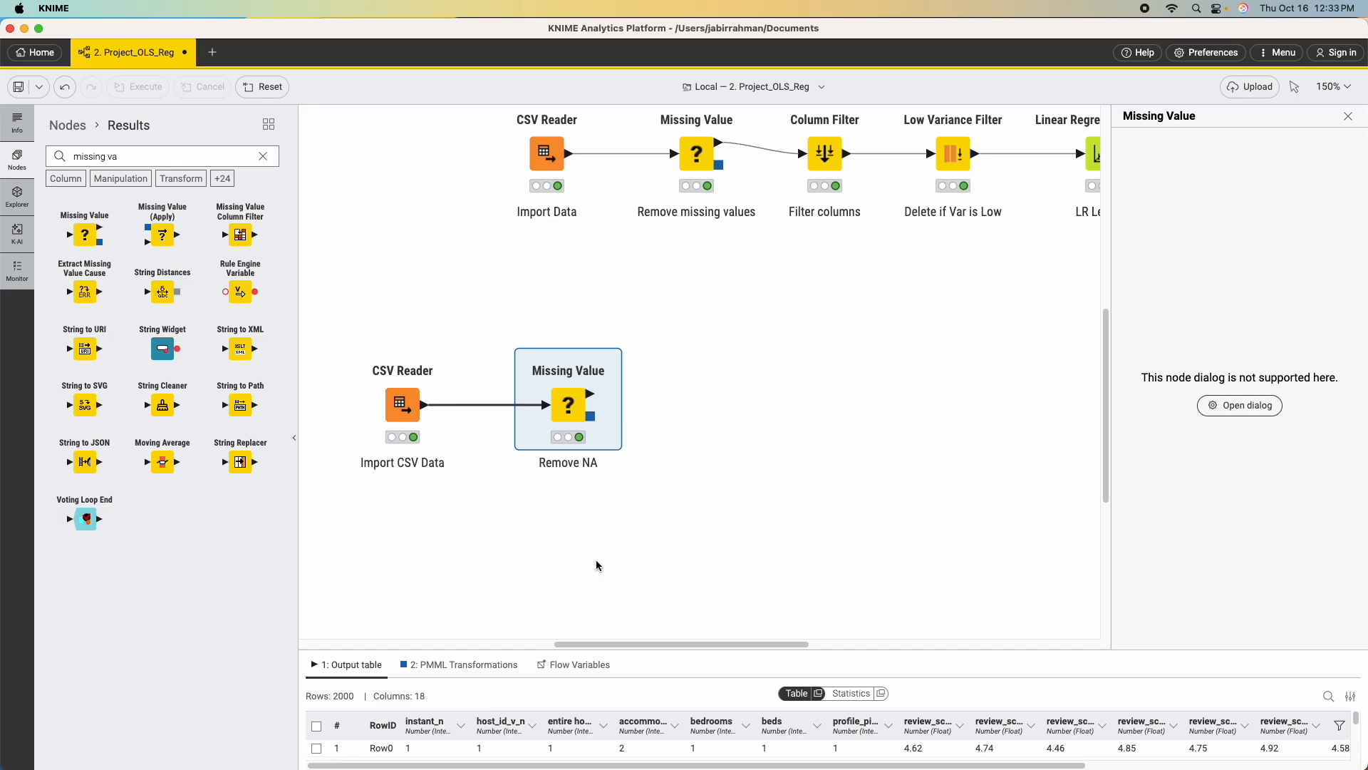
Add a Column Filter node after the new Missing Value node and connect the Missing Value table output to it.
{"action": "left_click", "coordinate": [263, 157]}
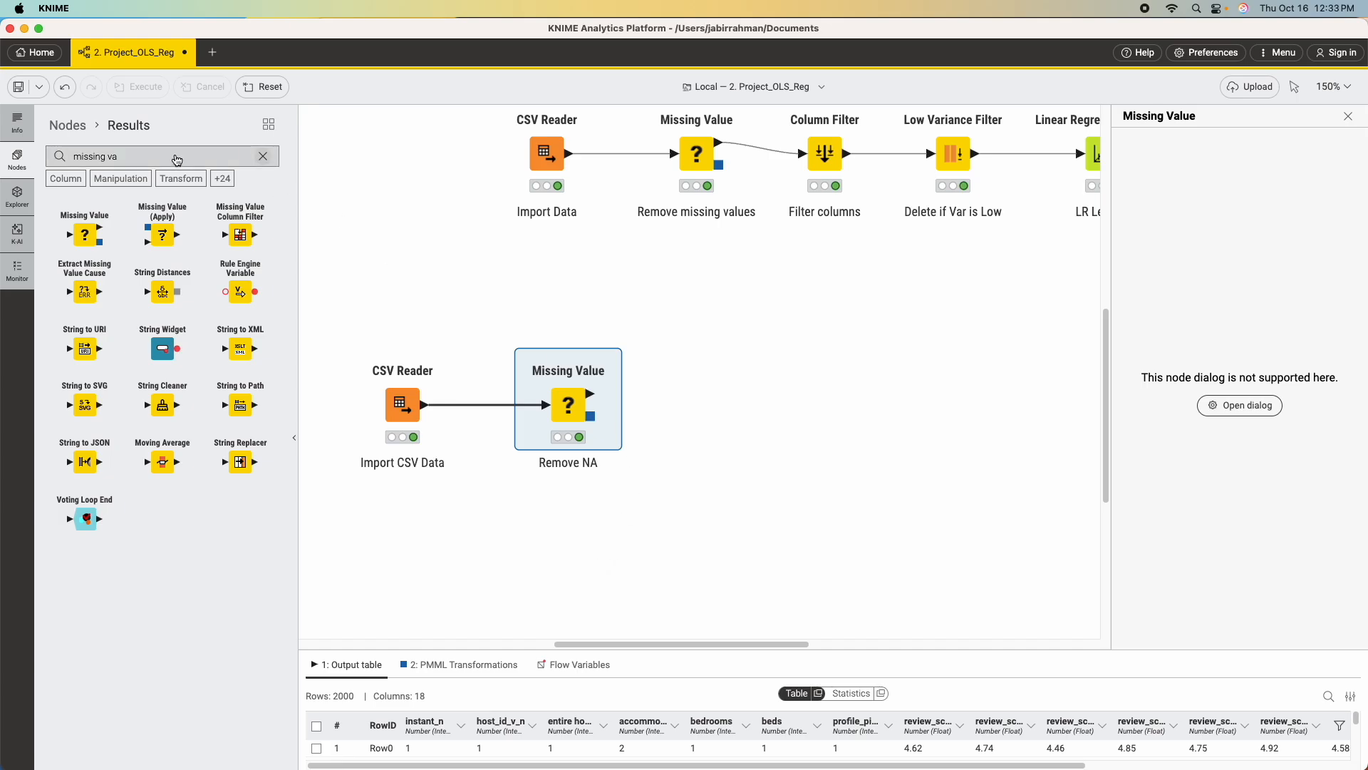
{"action": "type", "text": "colum"}
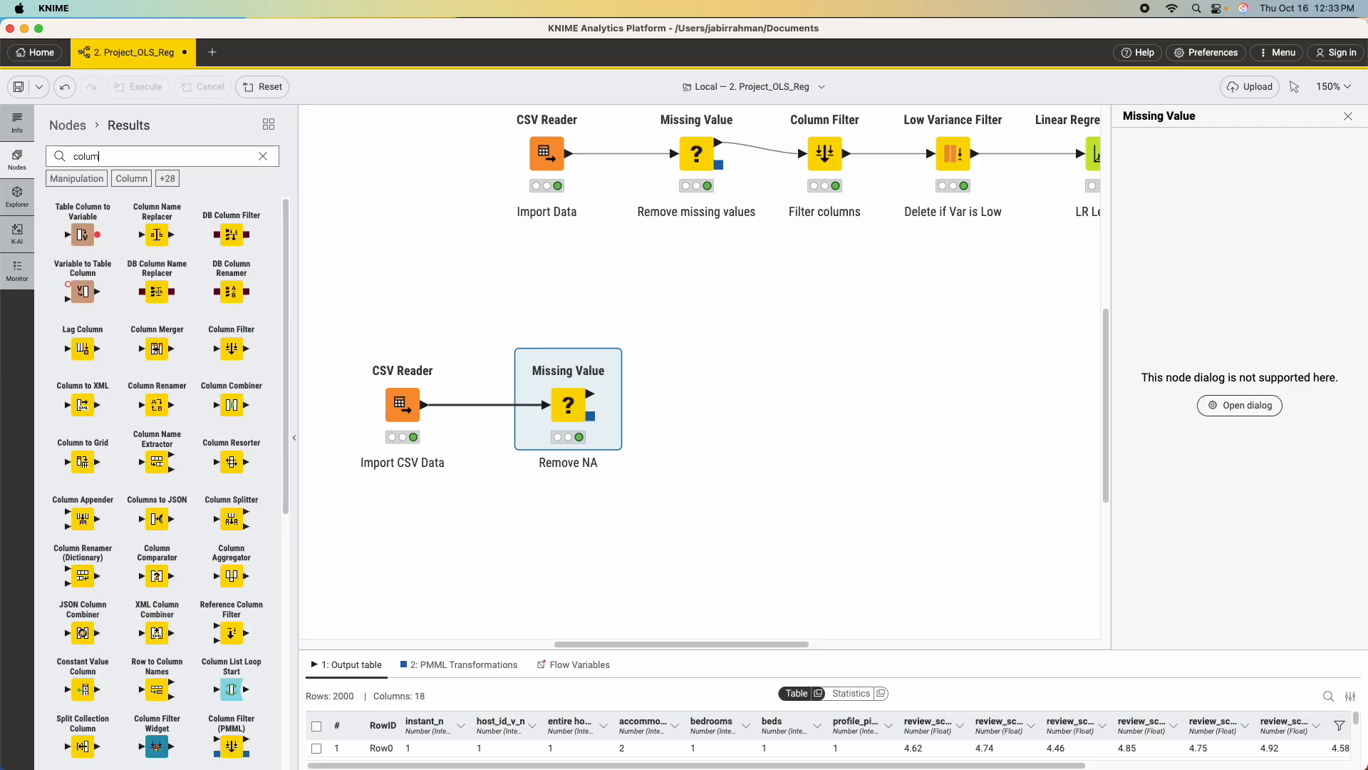
{"action": "type", "text": "n fi"}
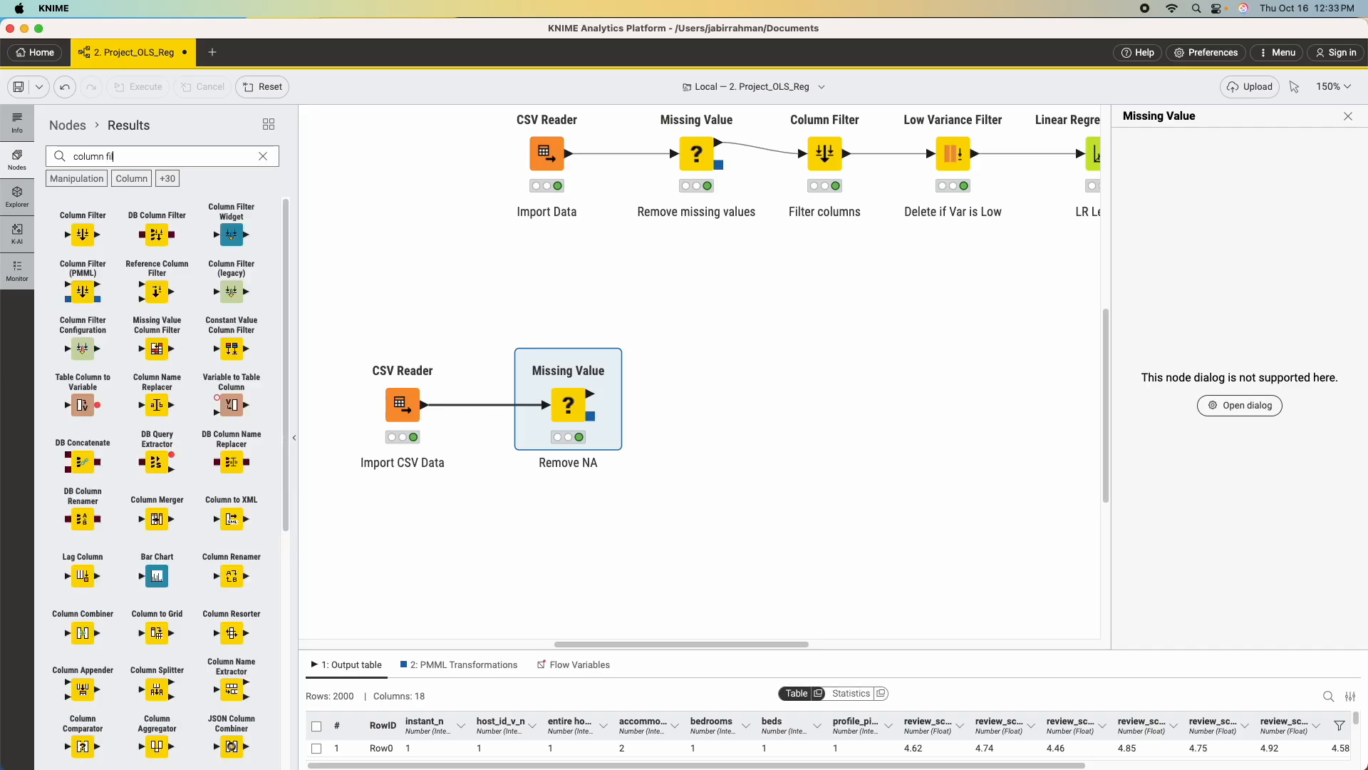
{"action": "left_click_drag", "start_coordinate": [83, 232], "coordinate": [728, 405]}
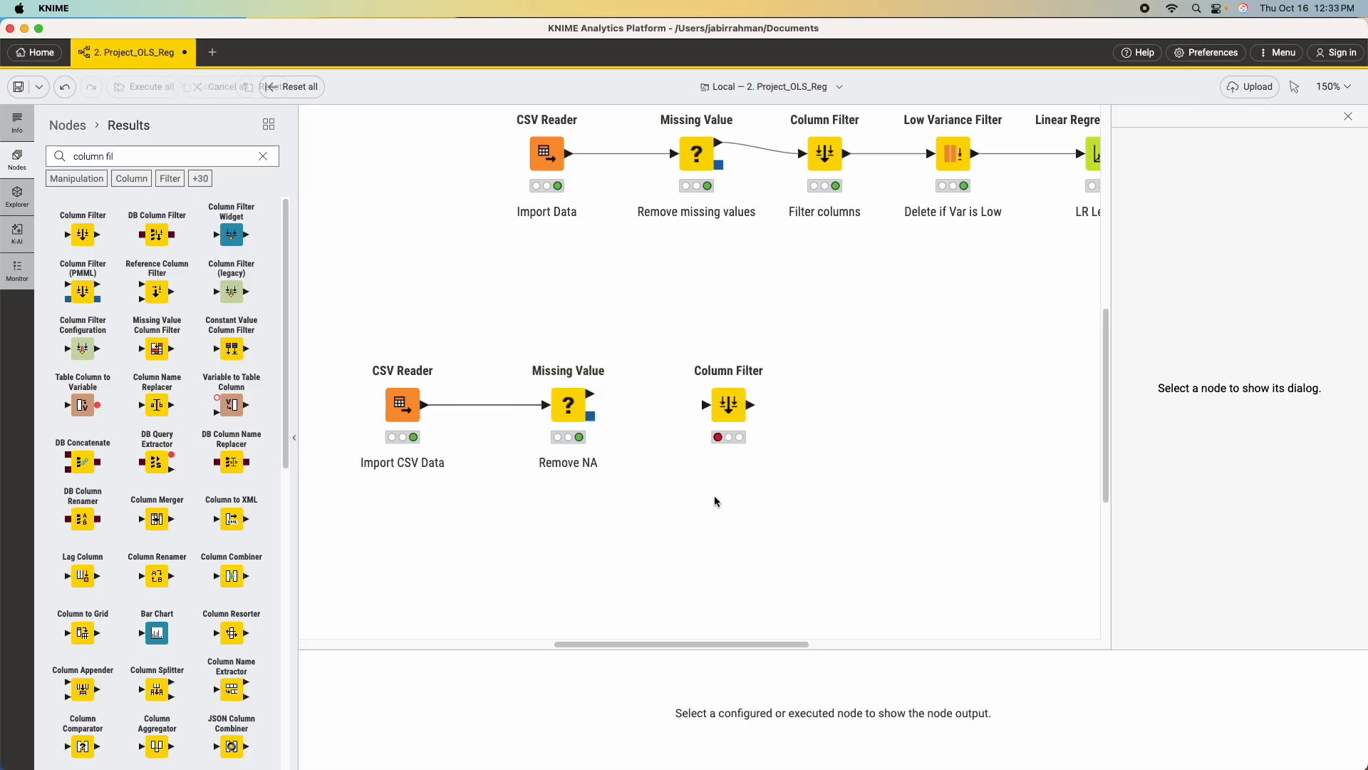
{"action": "left_click", "coordinate": [594, 397]}
{"action": "left_click_drag", "start_coordinate": [593, 397], "coordinate": [707, 405]}
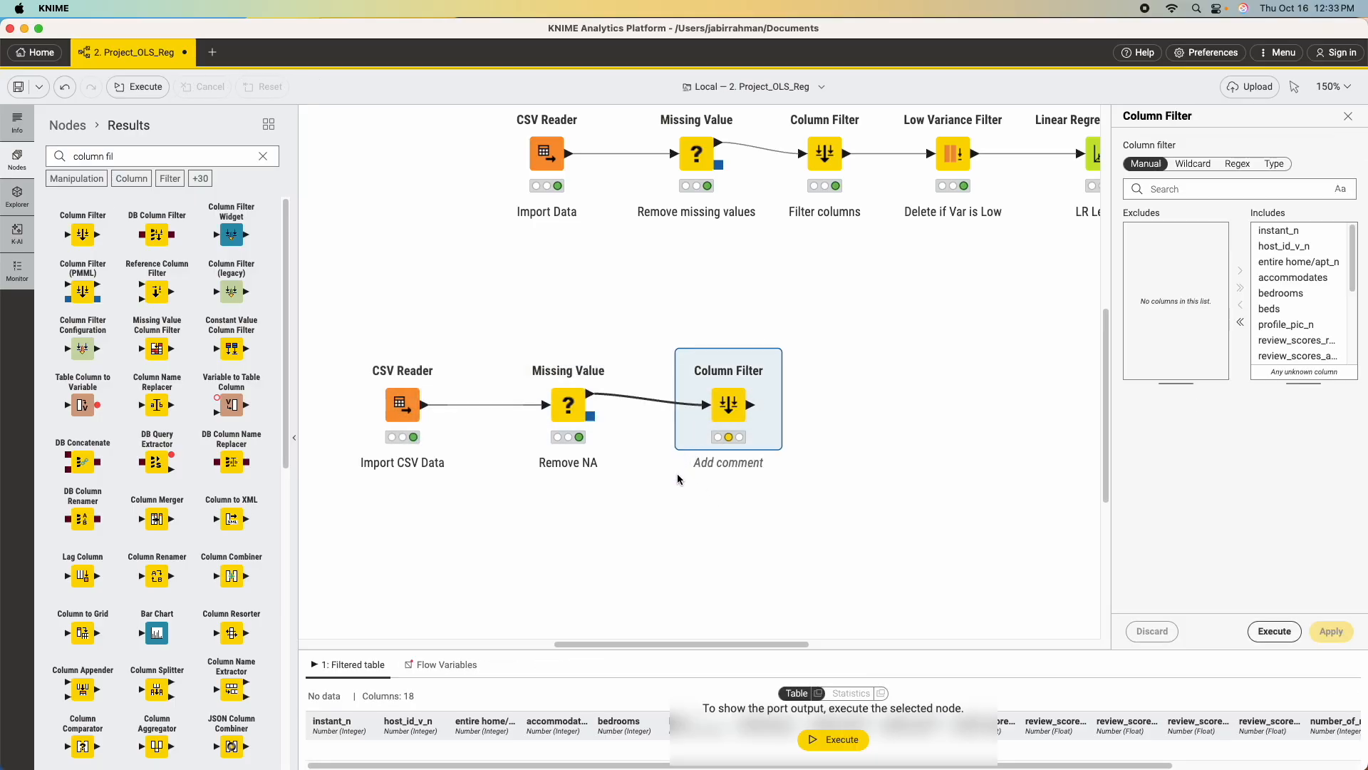
Label the new Column Filter node "Filter Unwanted Columns".
{"action": "double_click", "coordinate": [725, 463]}
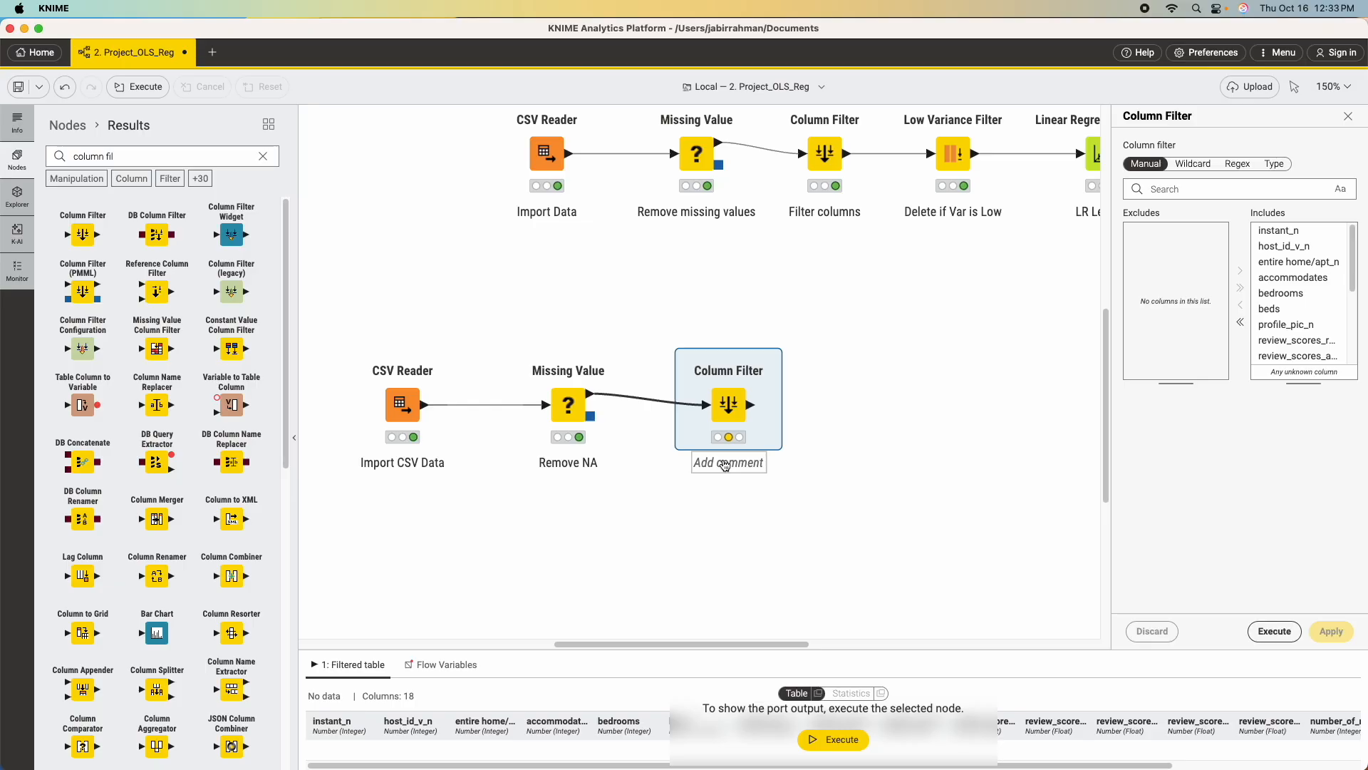
{"action": "type", "text": "Filte"}
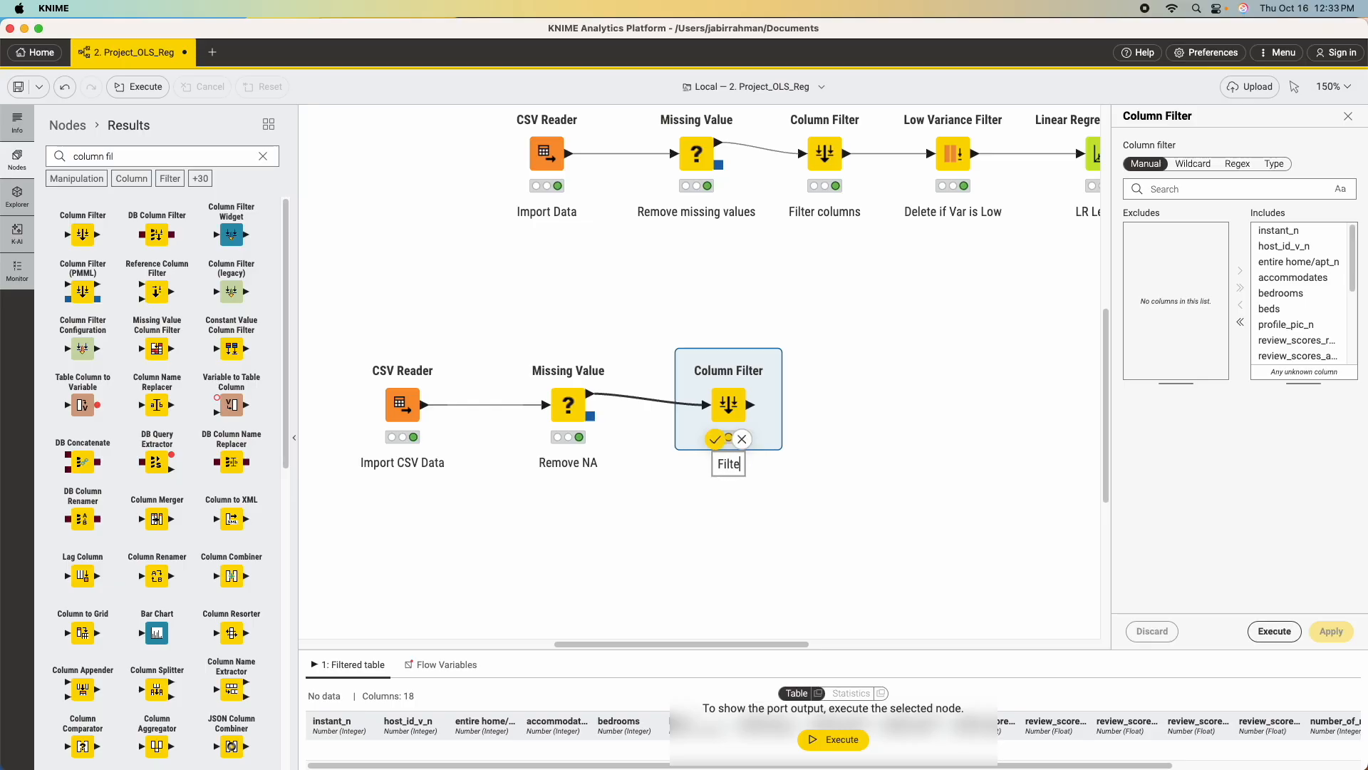
{"action": "type", "text": "r Unwanted "}
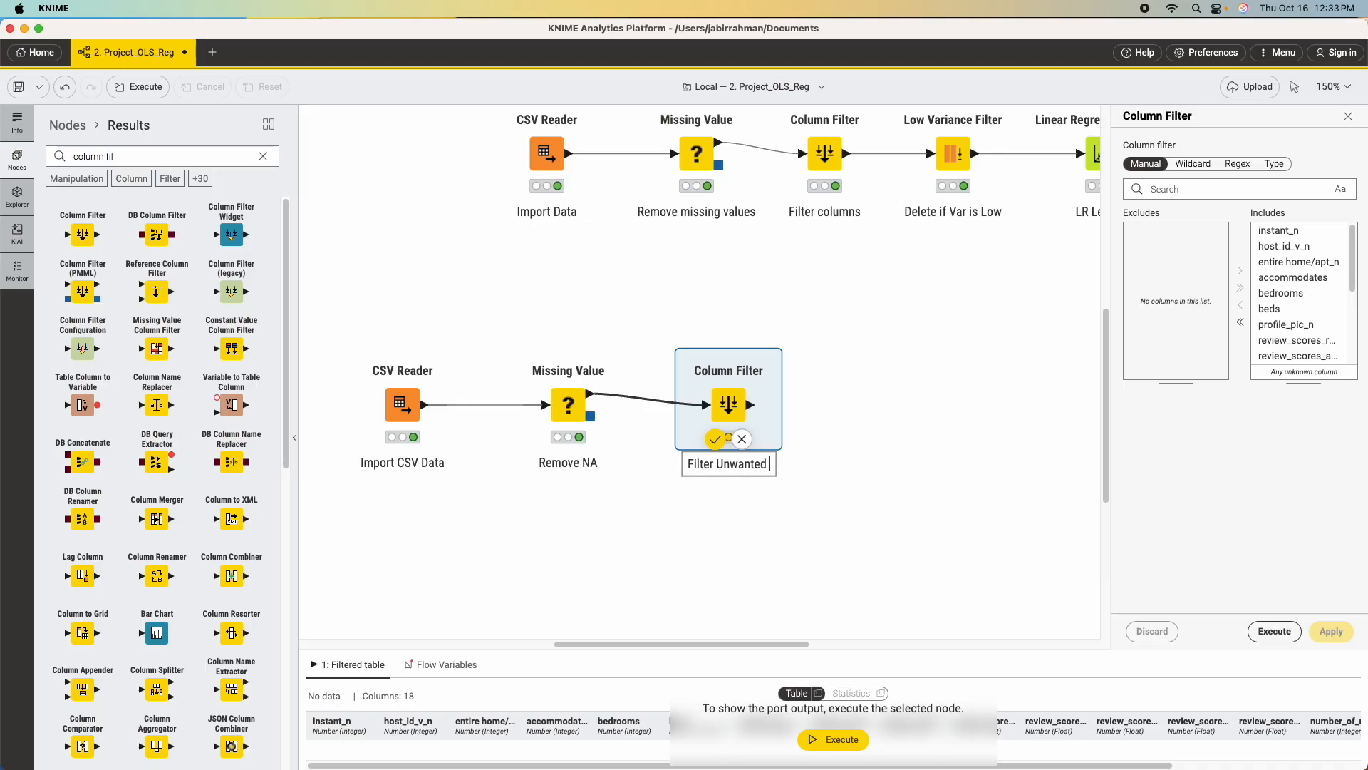
{"action": "type", "text": "Columns"}
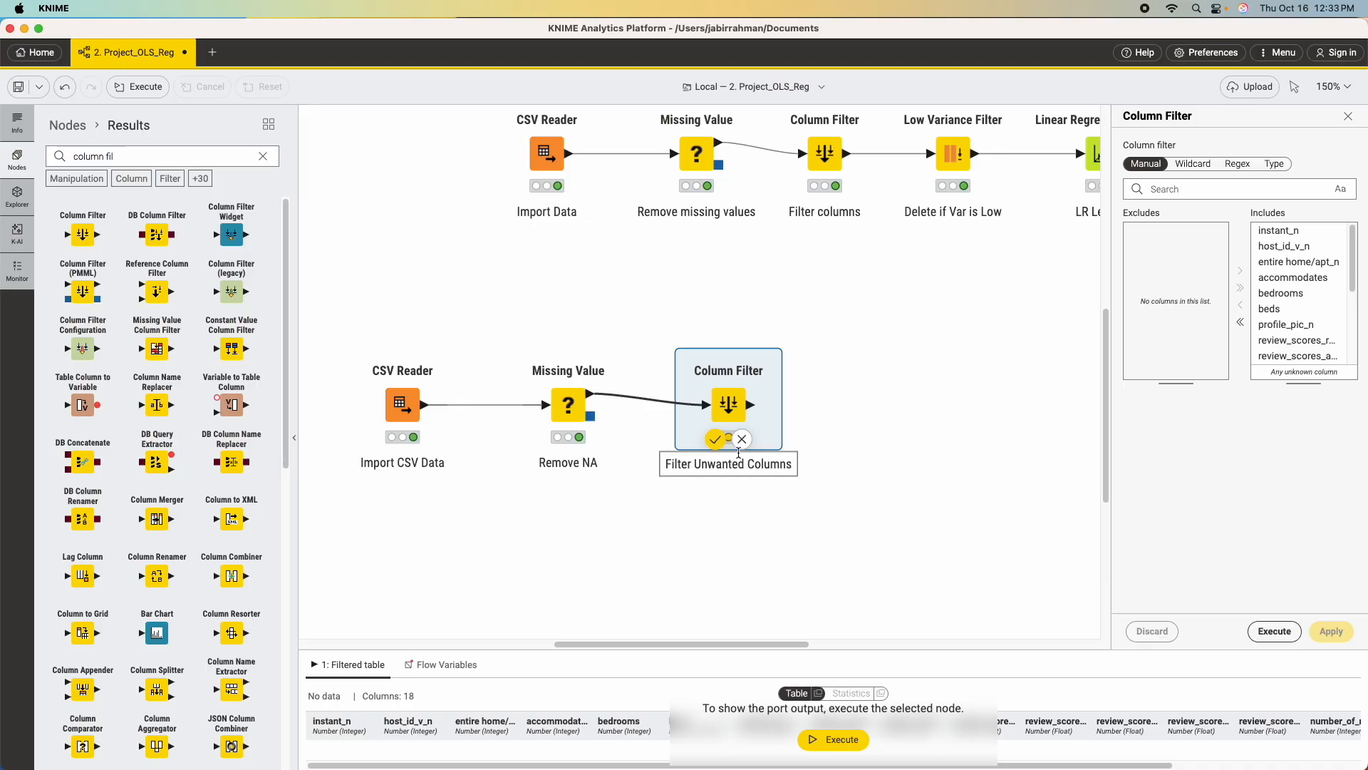
{"action": "key", "text": "Return"}
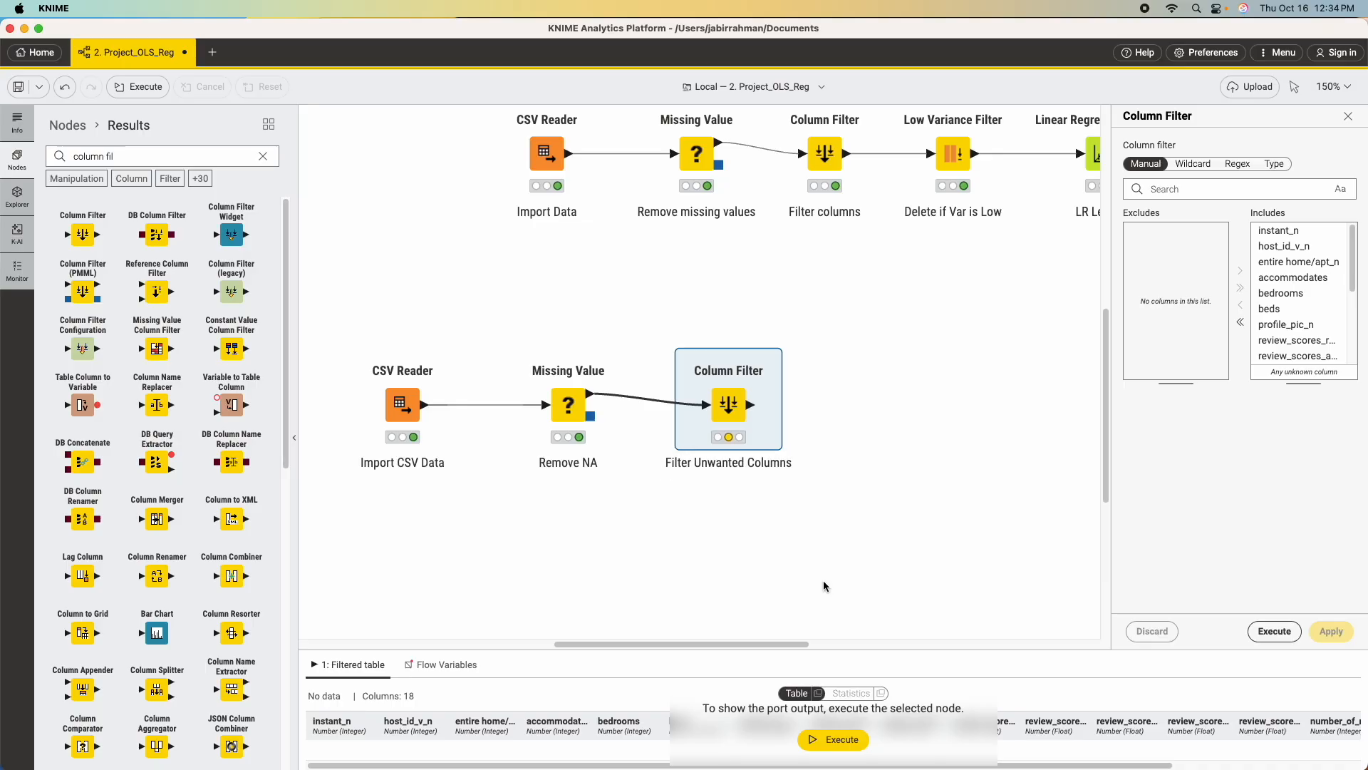
Exclude the superhost_s column in the new Column Filter node, then apply the setting and execute the node.
{"action": "mouse_move", "coordinate": [732, 404]}
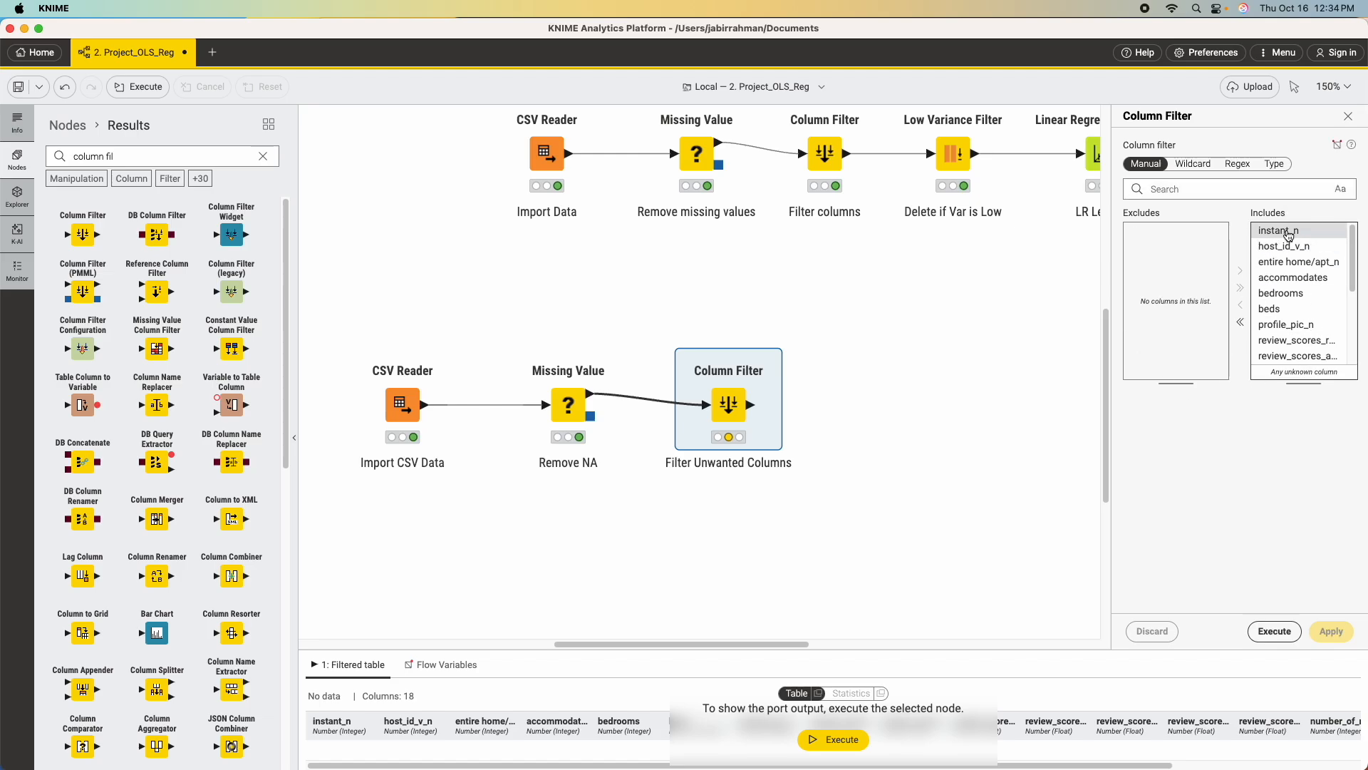
{"action": "scroll", "coordinate": [1306, 325], "scroll_direction": "down", "scroll_amount": 1}
{"action": "scroll", "coordinate": [1308, 326], "scroll_direction": "down", "scroll_amount": 4}
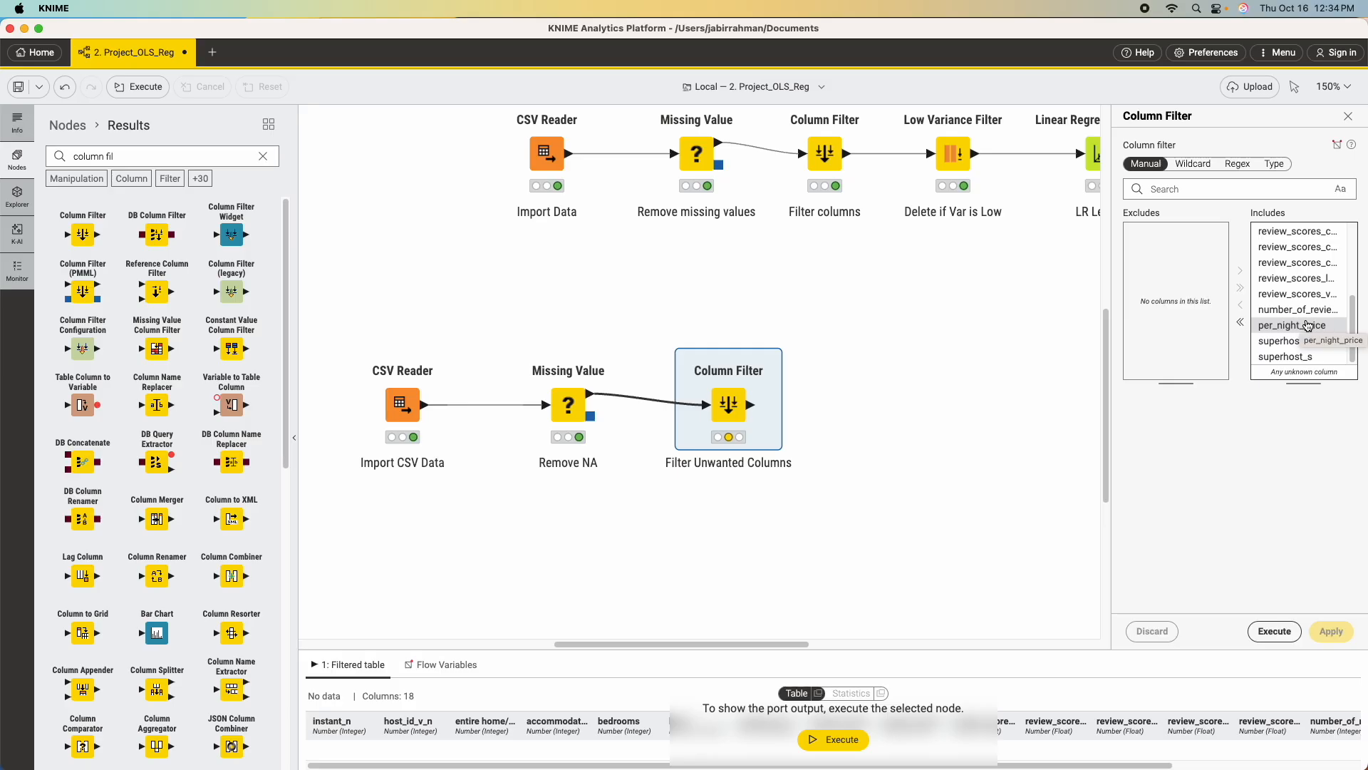
{"action": "scroll", "coordinate": [1307, 326], "scroll_direction": "up", "scroll_amount": 5}
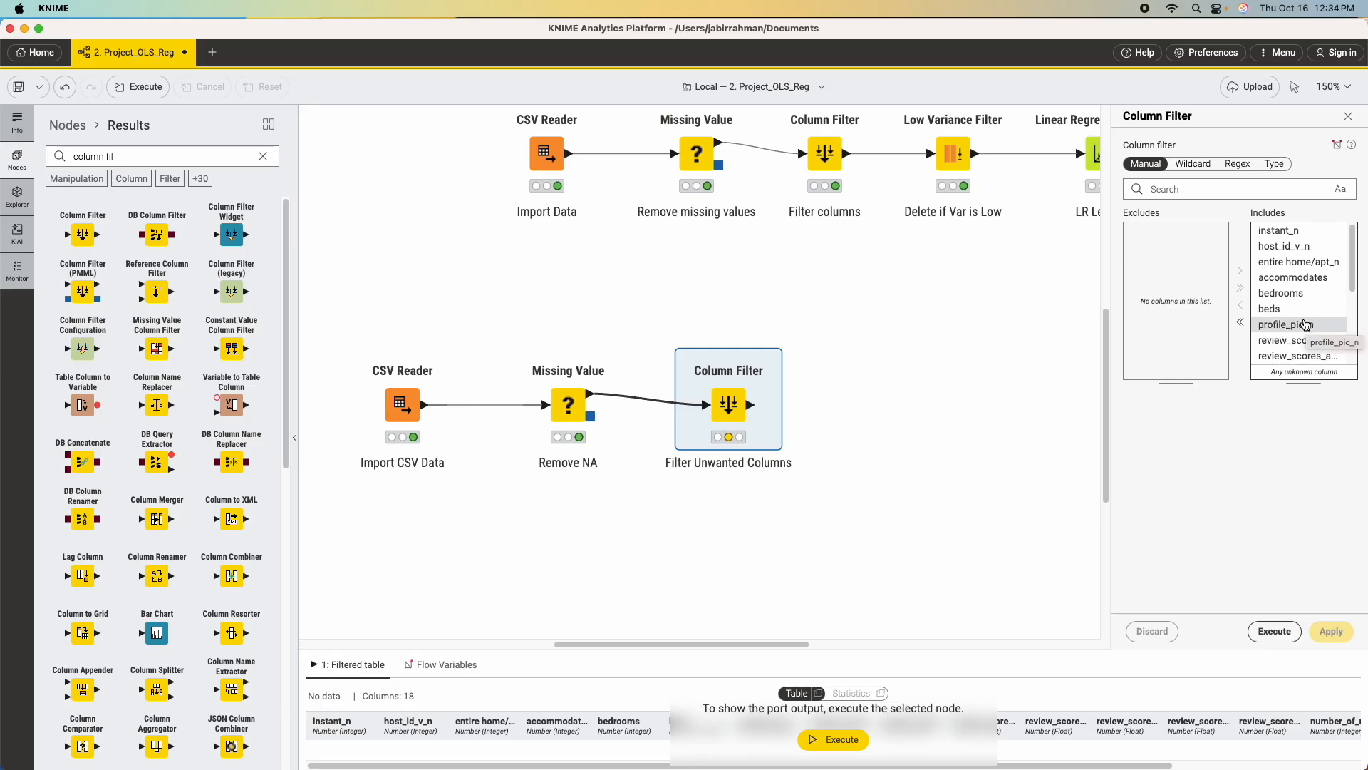
{"action": "scroll", "coordinate": [1302, 297], "scroll_direction": "down", "scroll_amount": 5}
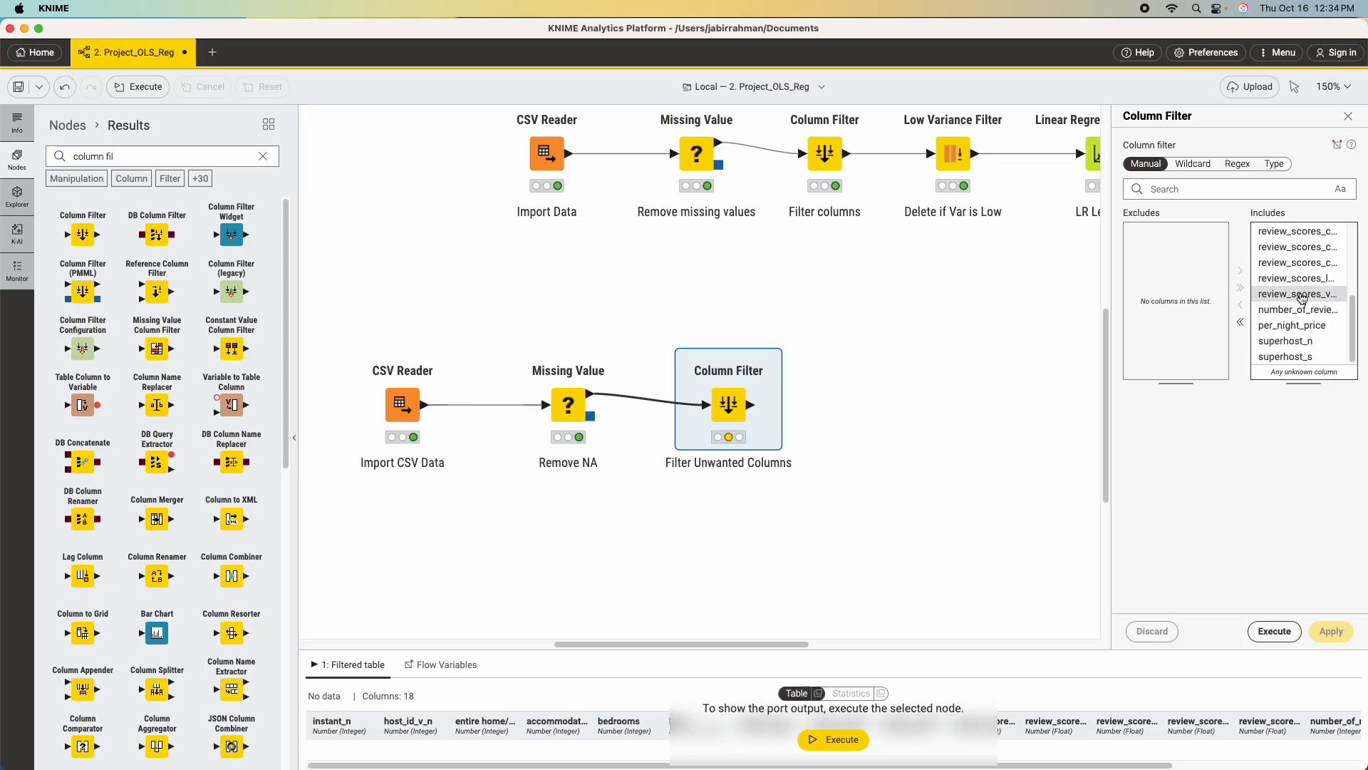
{"action": "left_click", "coordinate": [1305, 342]}
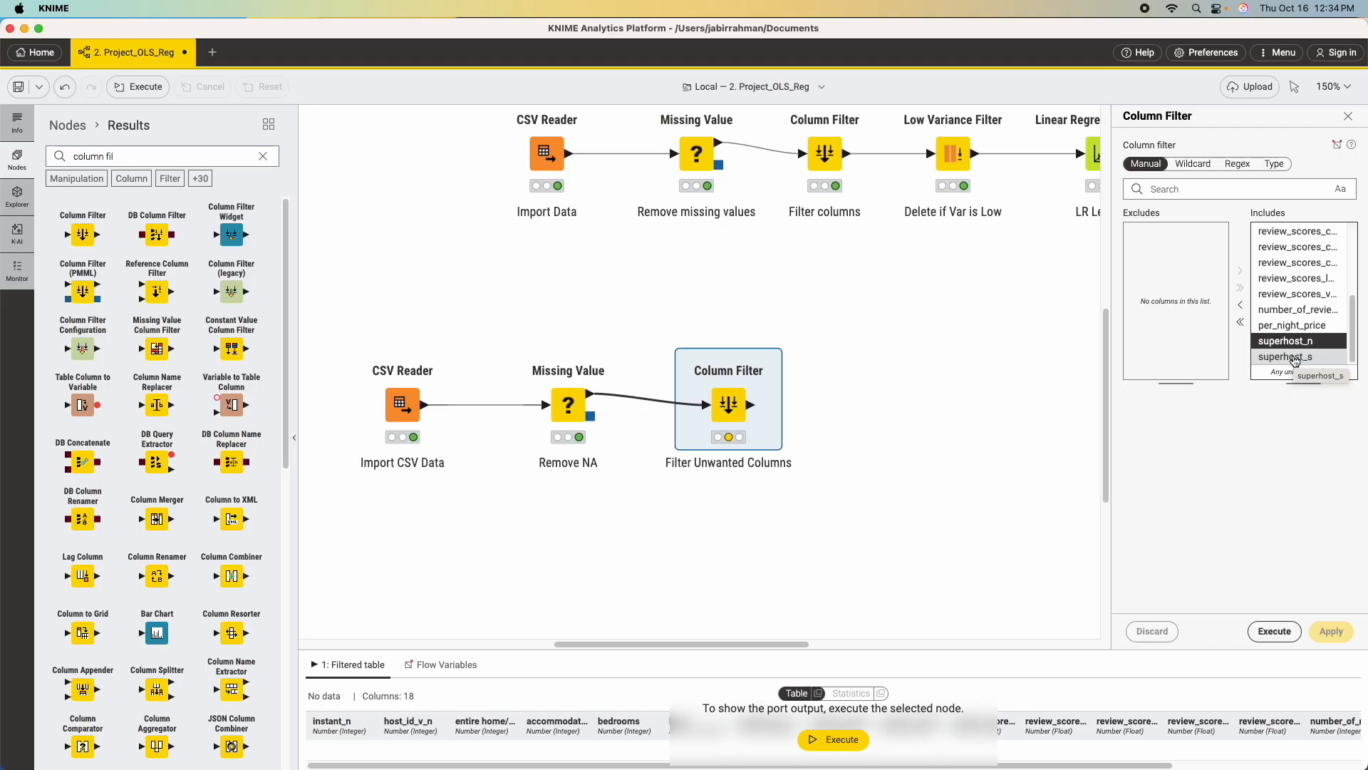
{"action": "left_click", "coordinate": [1295, 358]}
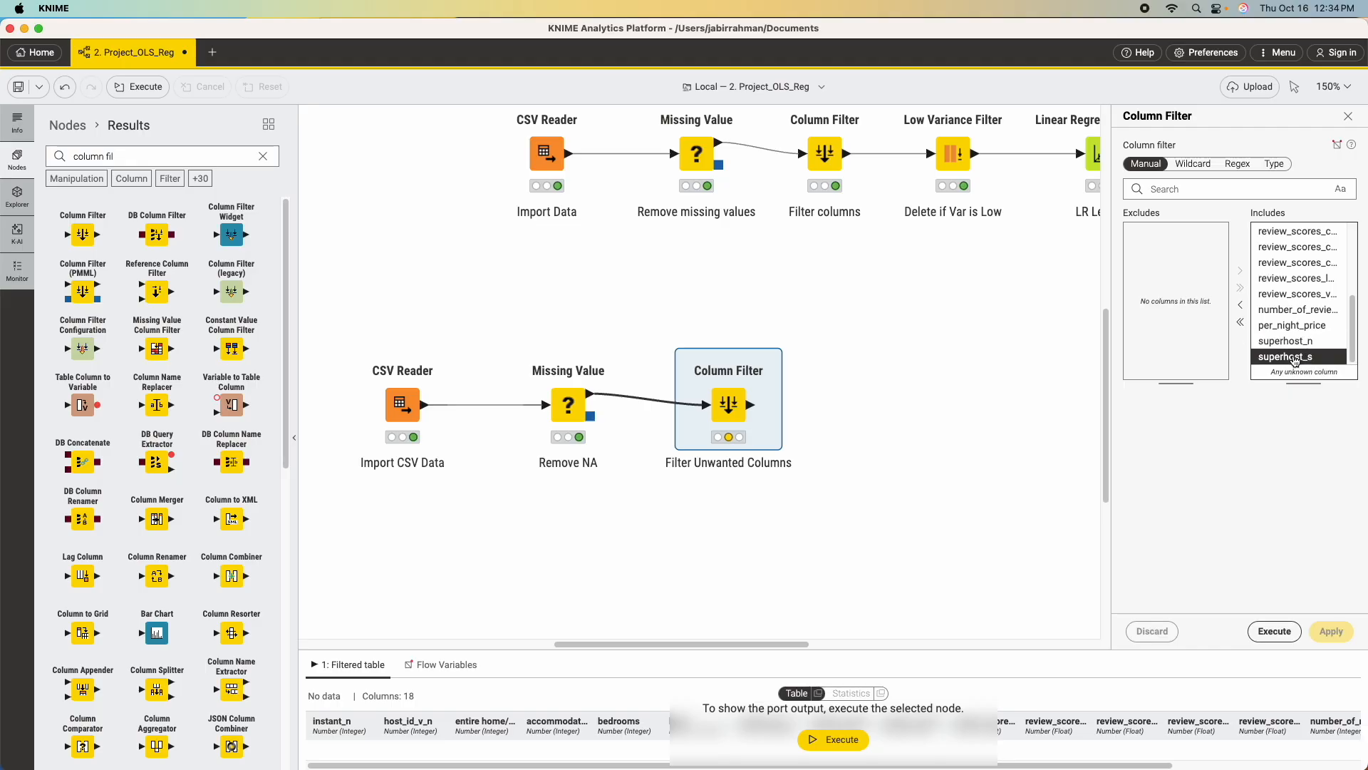
{"action": "left_click", "coordinate": [1241, 304]}
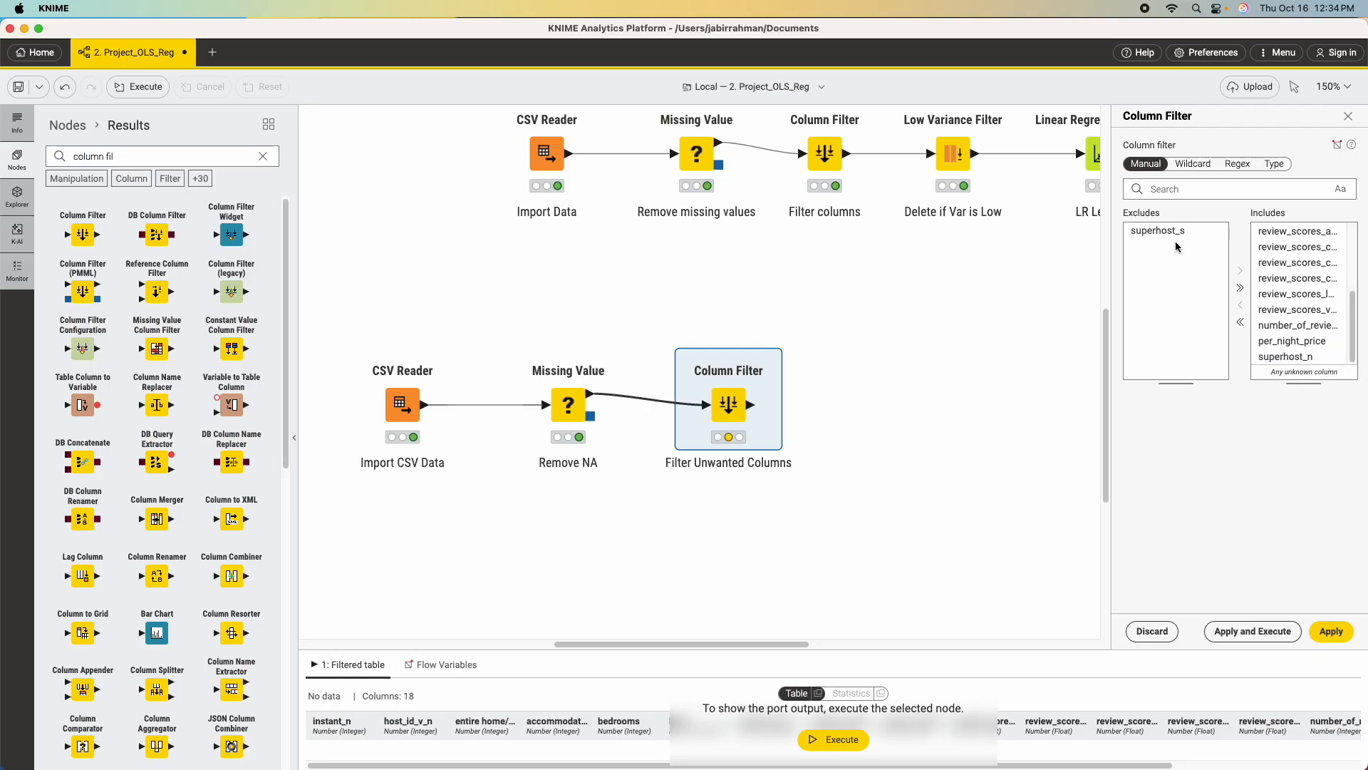
{"action": "left_click", "coordinate": [1233, 632]}
{"action": "scroll", "coordinate": [1289, 271], "scroll_direction": "up", "scroll_amount": 5}
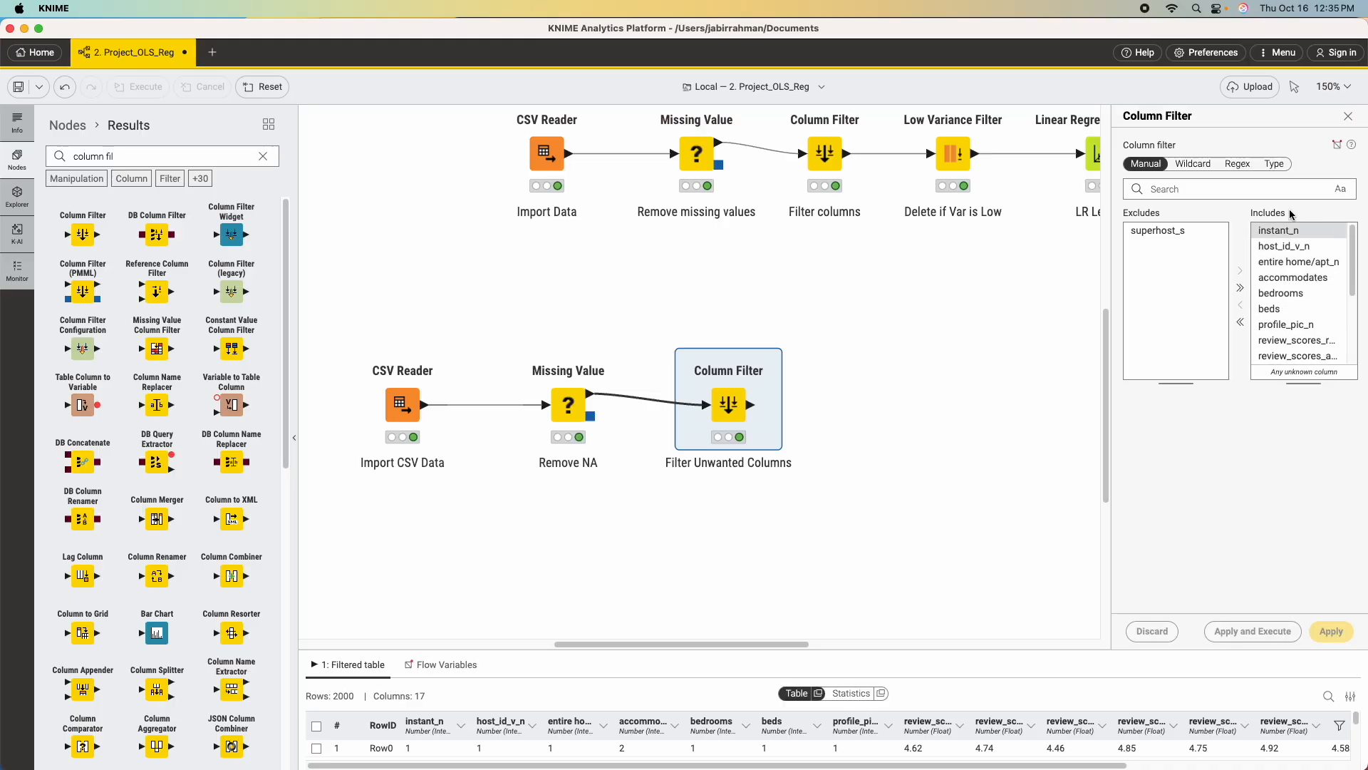
{"action": "left_click", "coordinate": [1347, 116]}
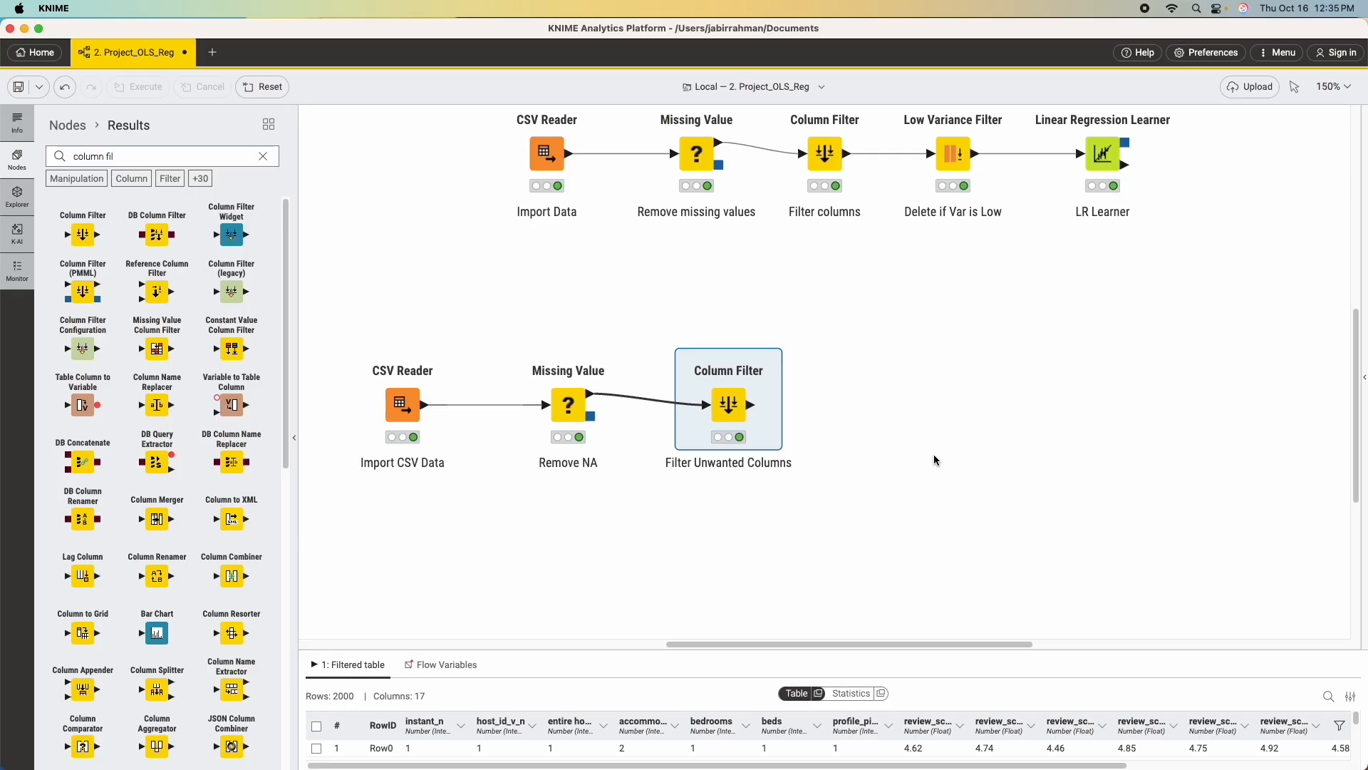
Add a Low Variance Filter node after the new Column Filter and connect the filtered table output to it.
{"action": "left_click", "coordinate": [262, 156]}
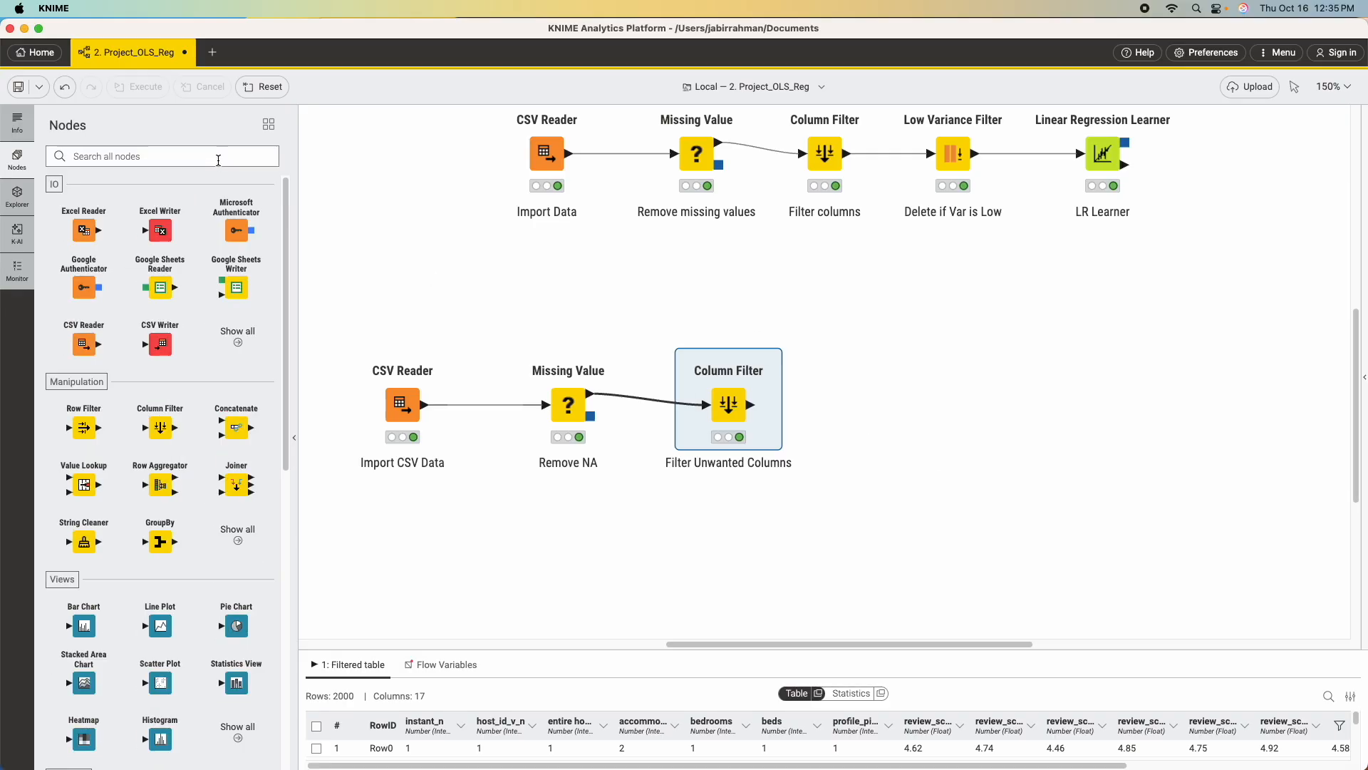
{"action": "type", "text": "low va"}
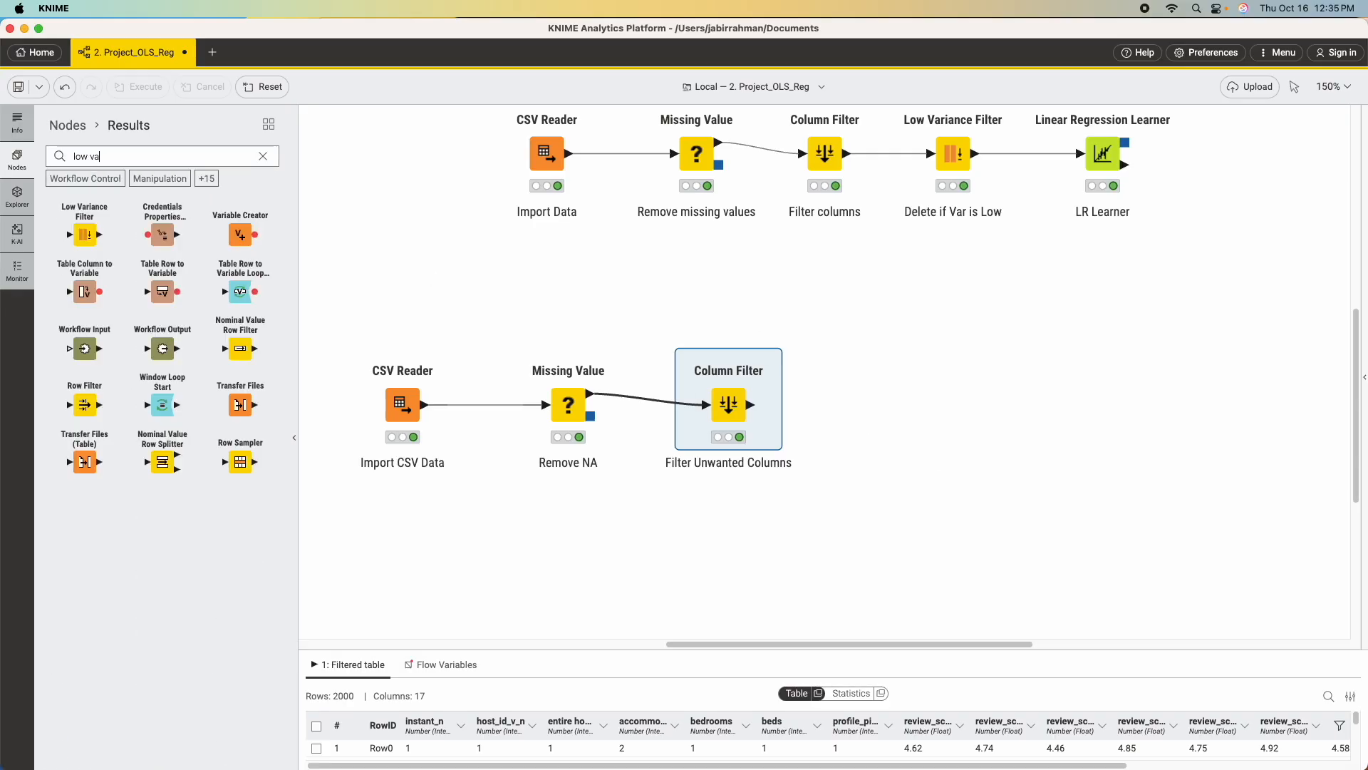
{"action": "type", "text": "riance"}
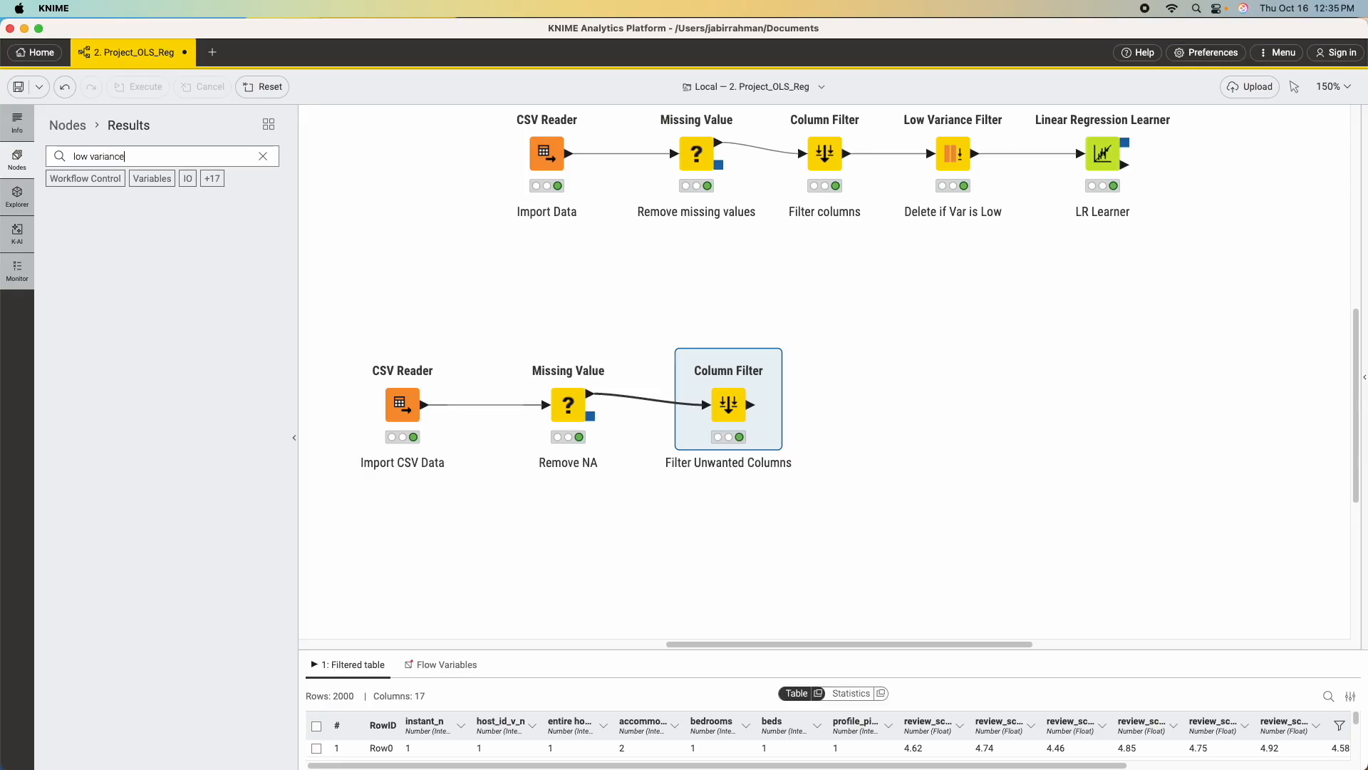
{"action": "left_click_drag", "start_coordinate": [82, 234], "coordinate": [902, 405]}
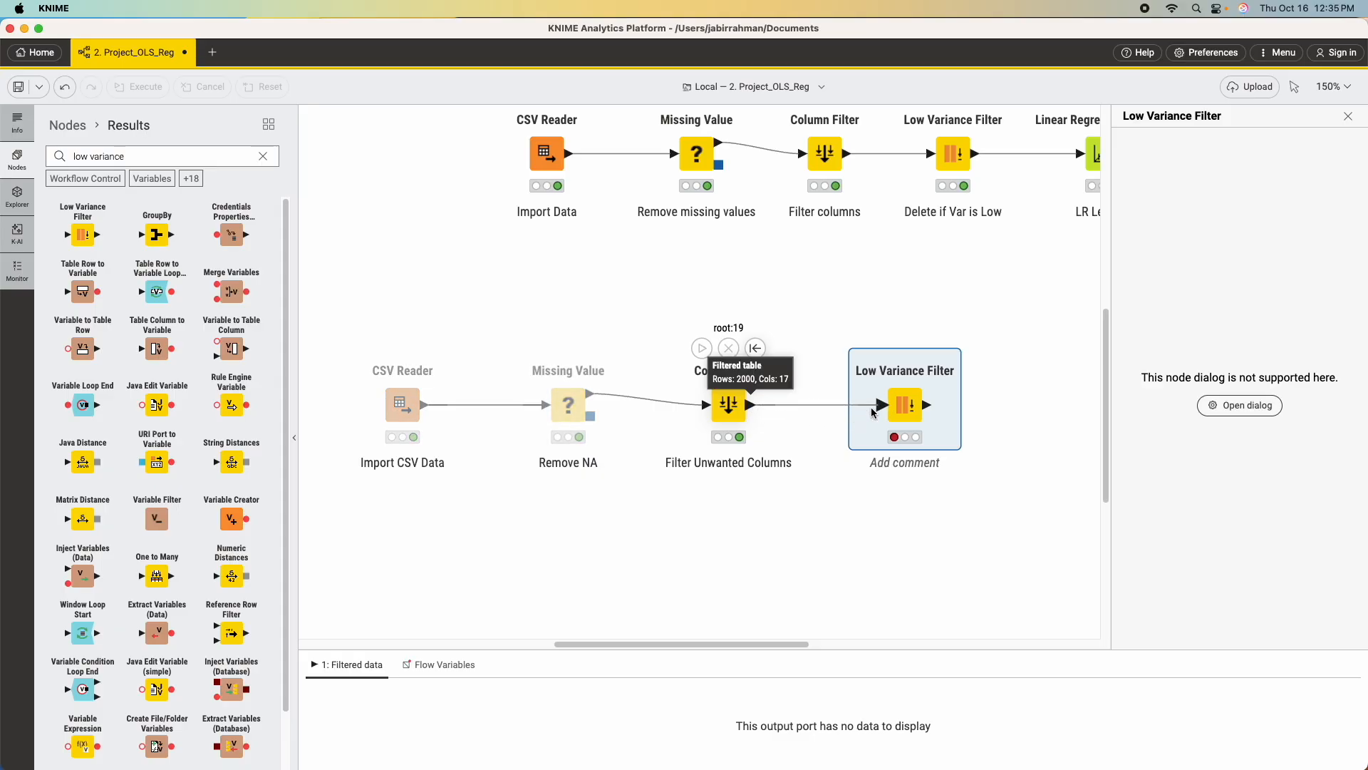
{"action": "left_click_drag", "start_coordinate": [752, 407], "coordinate": [884, 405]}
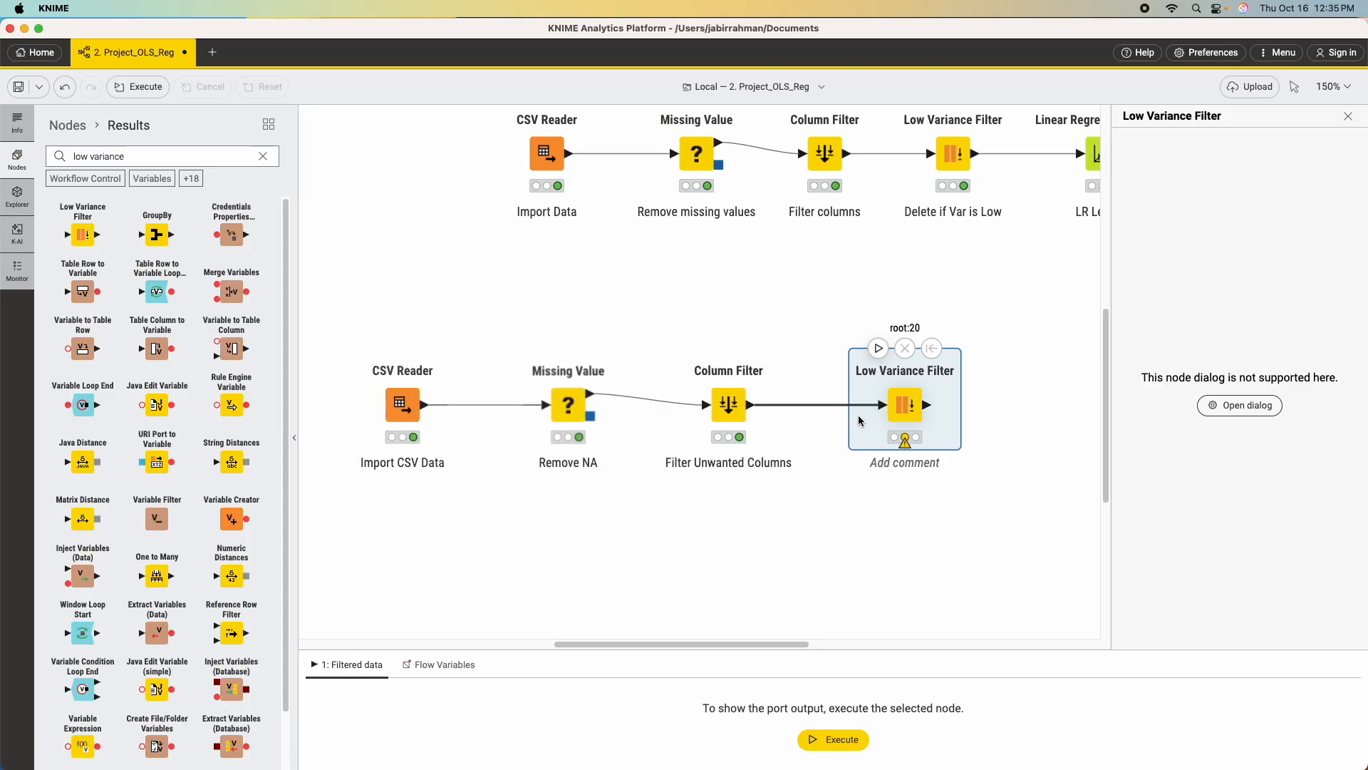
{"action": "left_click", "coordinate": [1347, 116]}
Configure the new Low Variance Filter with a variance upper bound of 0.0 and all columns included, and execute it.
{"action": "right_click", "coordinate": [924, 375]}
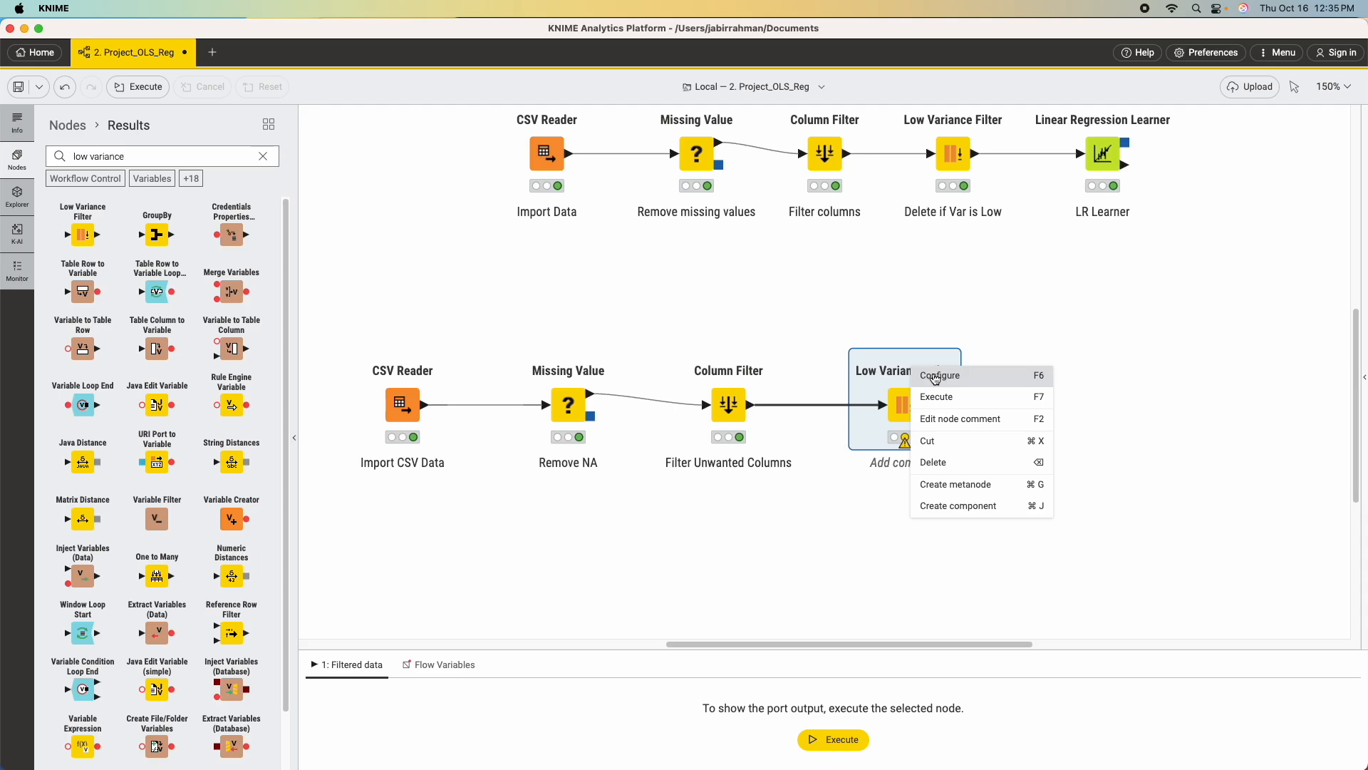
{"action": "left_click", "coordinate": [932, 374]}
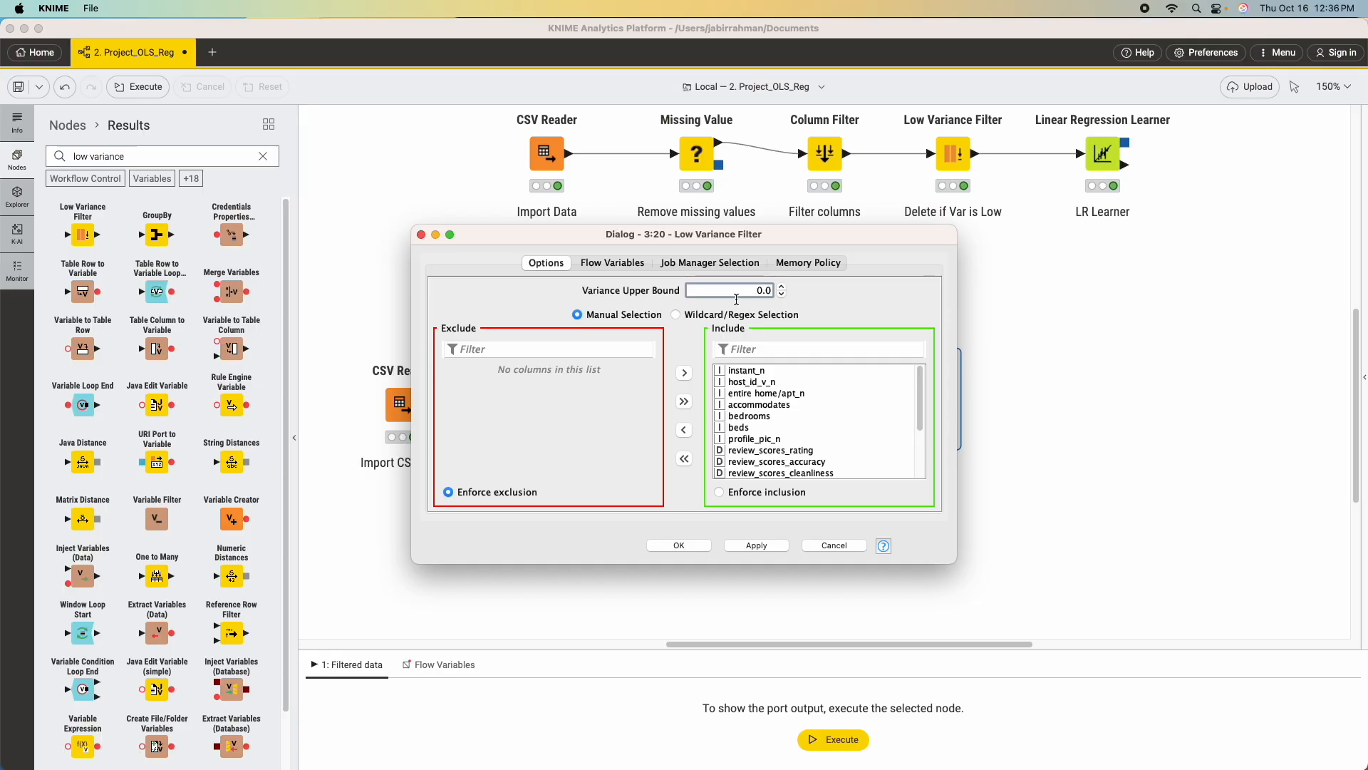
{"action": "scroll", "coordinate": [788, 397], "scroll_direction": "down", "scroll_amount": 3}
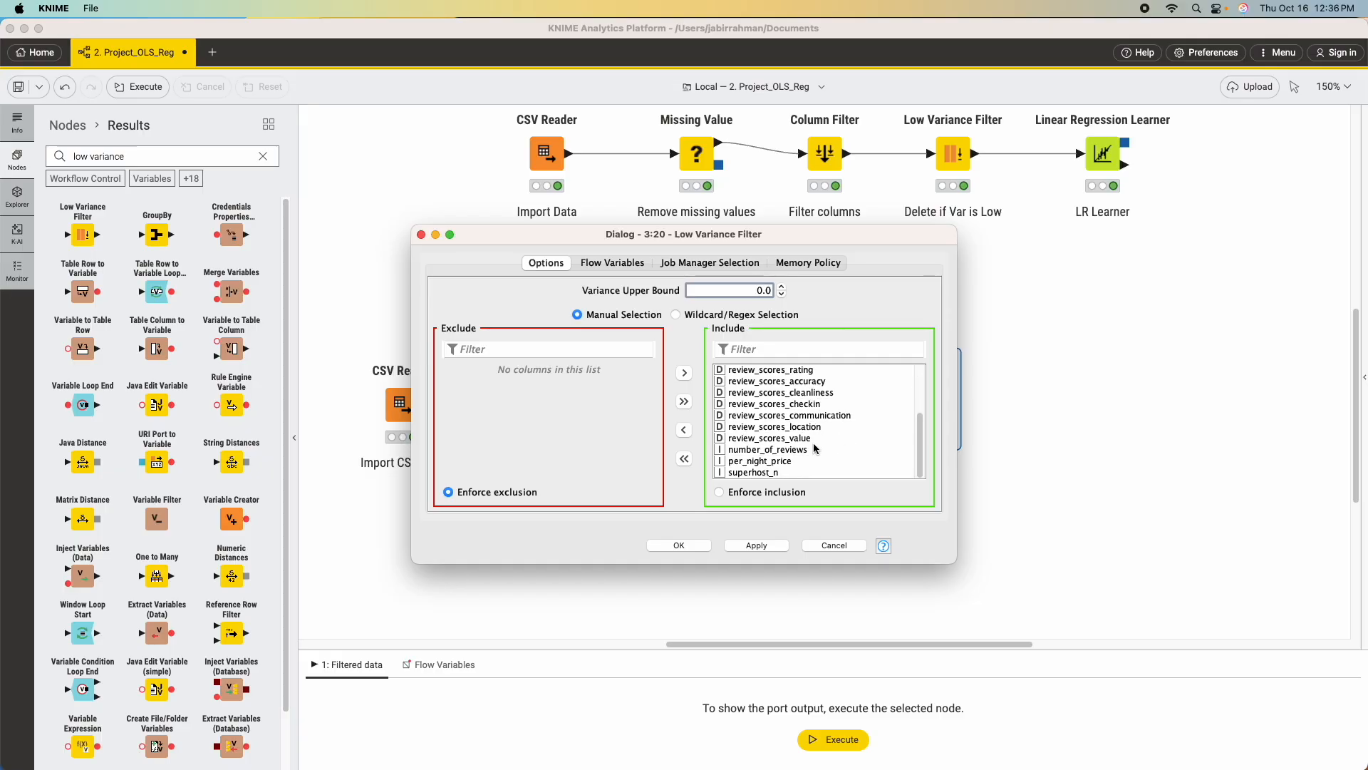
{"action": "scroll", "coordinate": [795, 453], "scroll_direction": "up", "scroll_amount": 3}
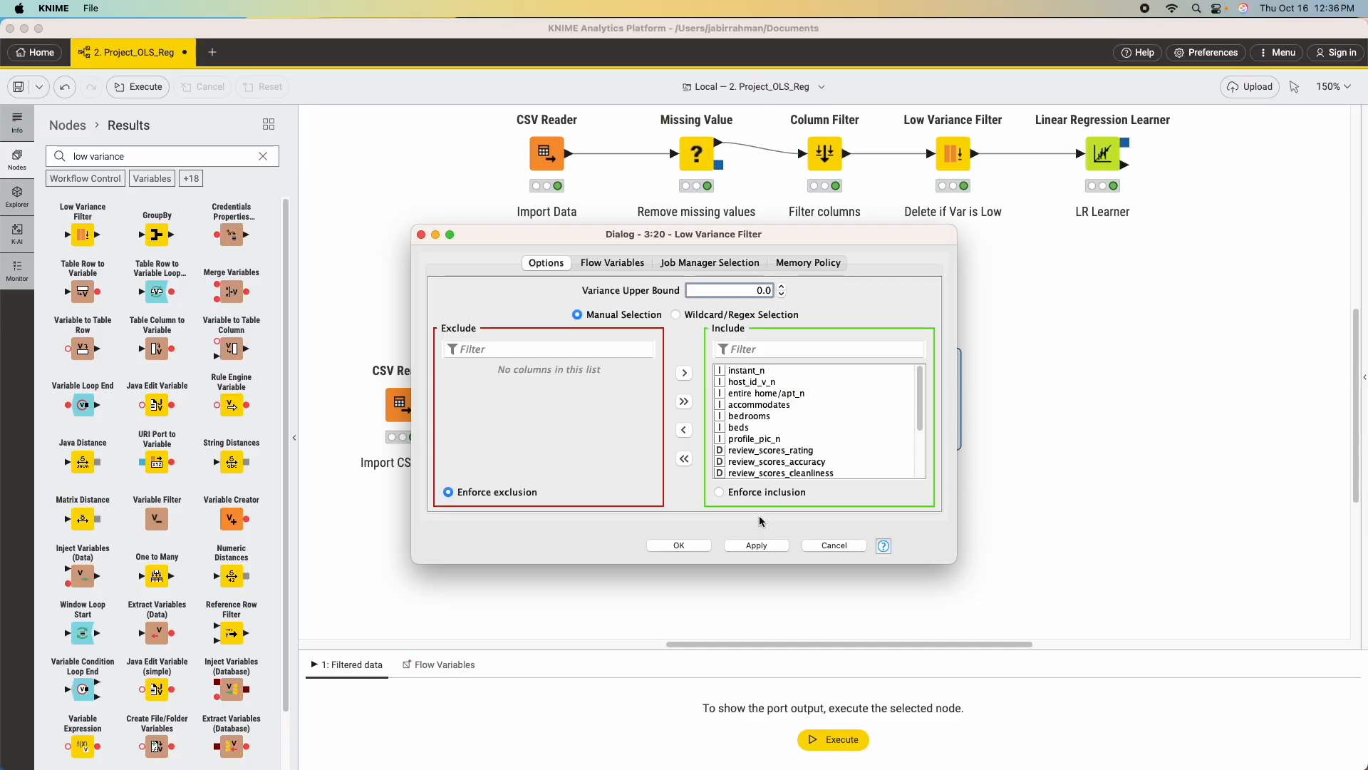
{"action": "left_click", "coordinate": [765, 546]}
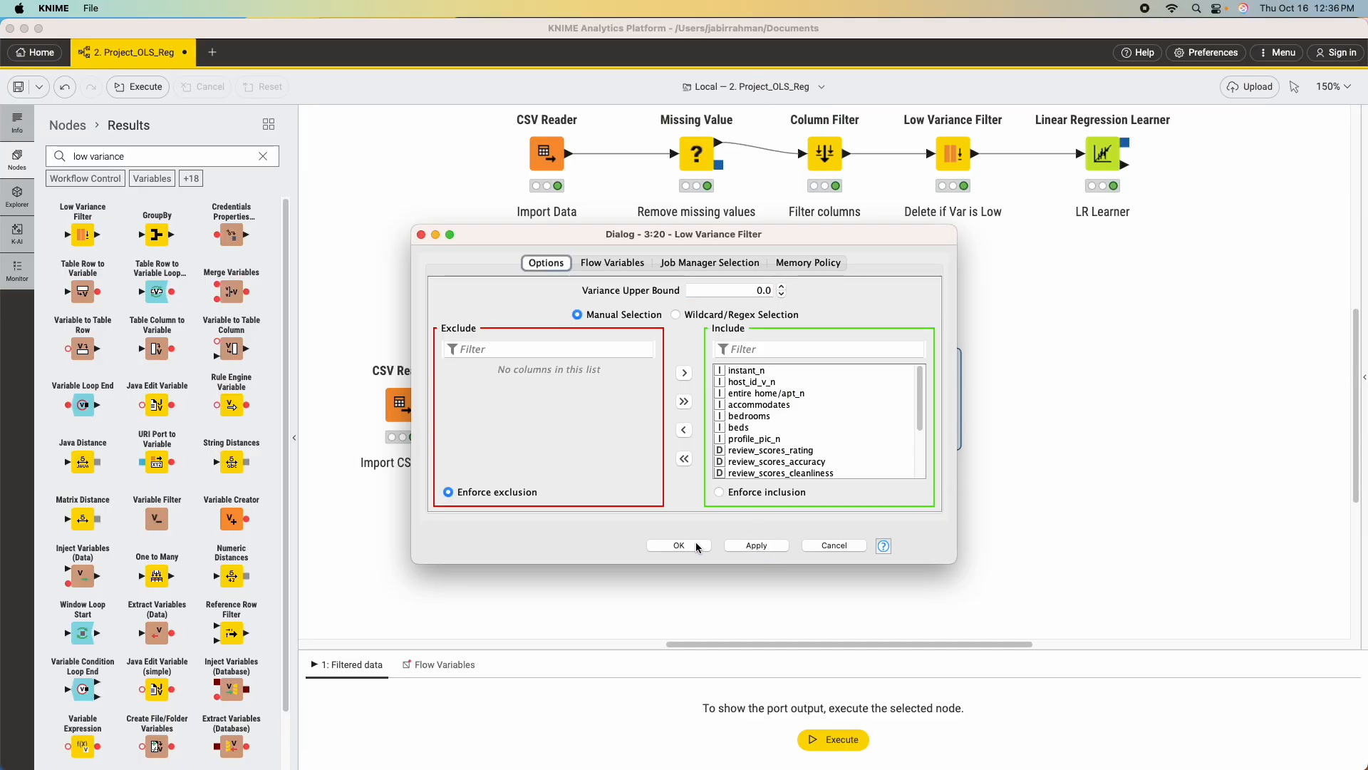
{"action": "left_click", "coordinate": [680, 546]}
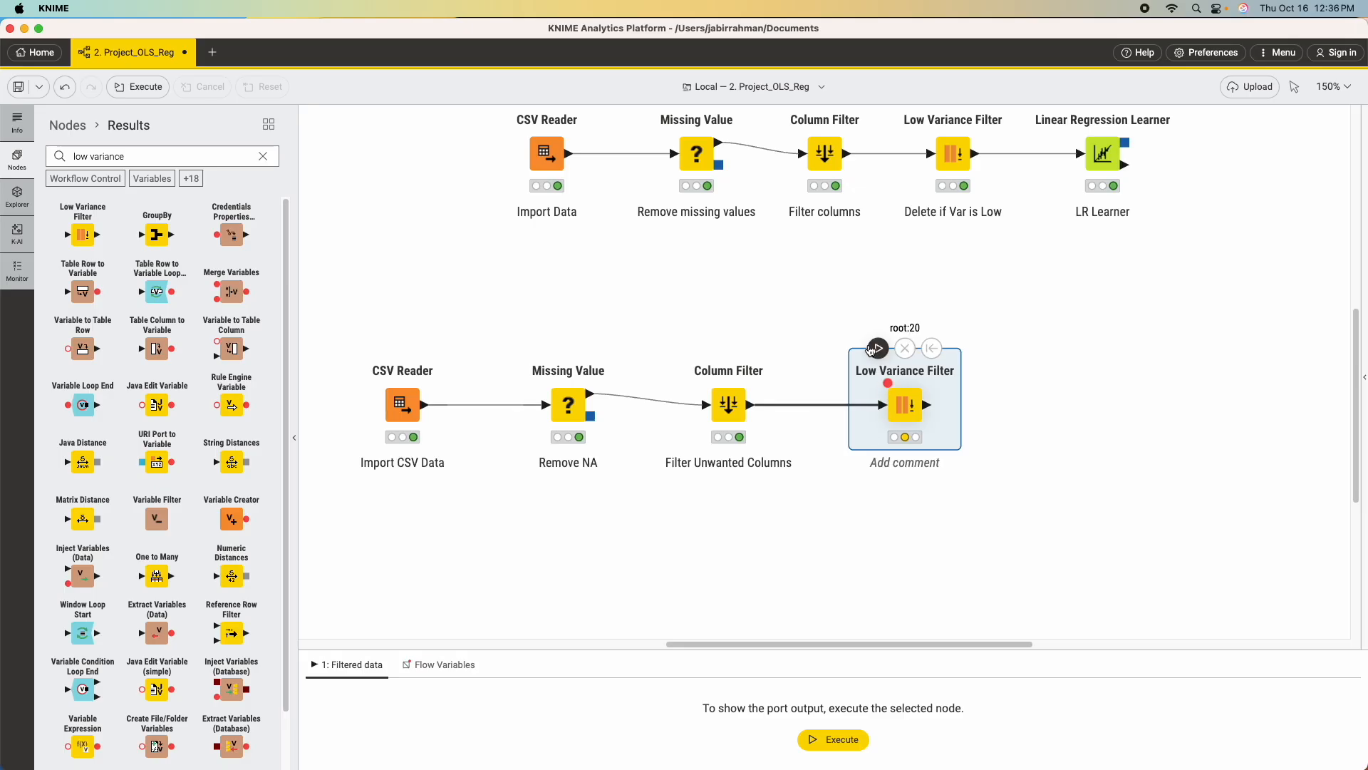
{"action": "left_click", "coordinate": [878, 348]}
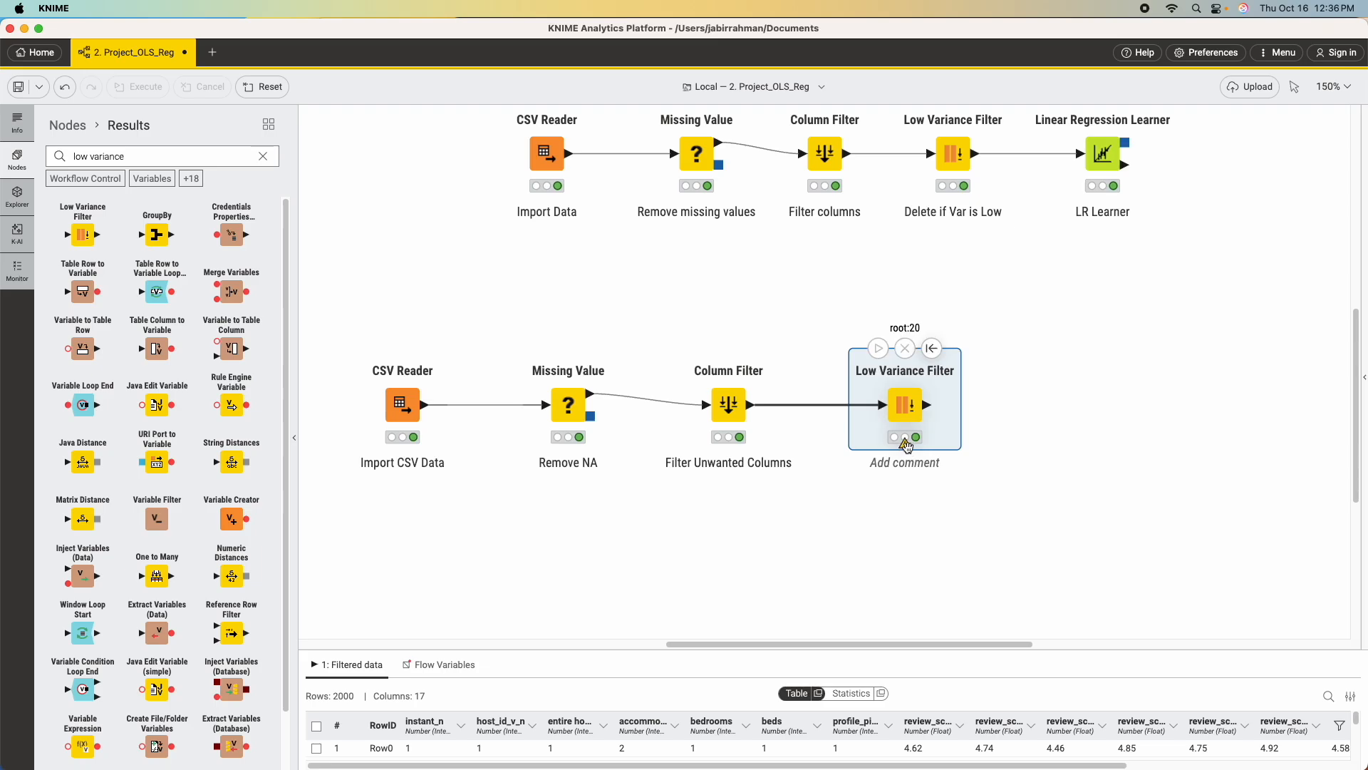
Label the new Low Variance Filter node "Remove columns with 0 var".
{"action": "mouse_move", "coordinate": [907, 447]}
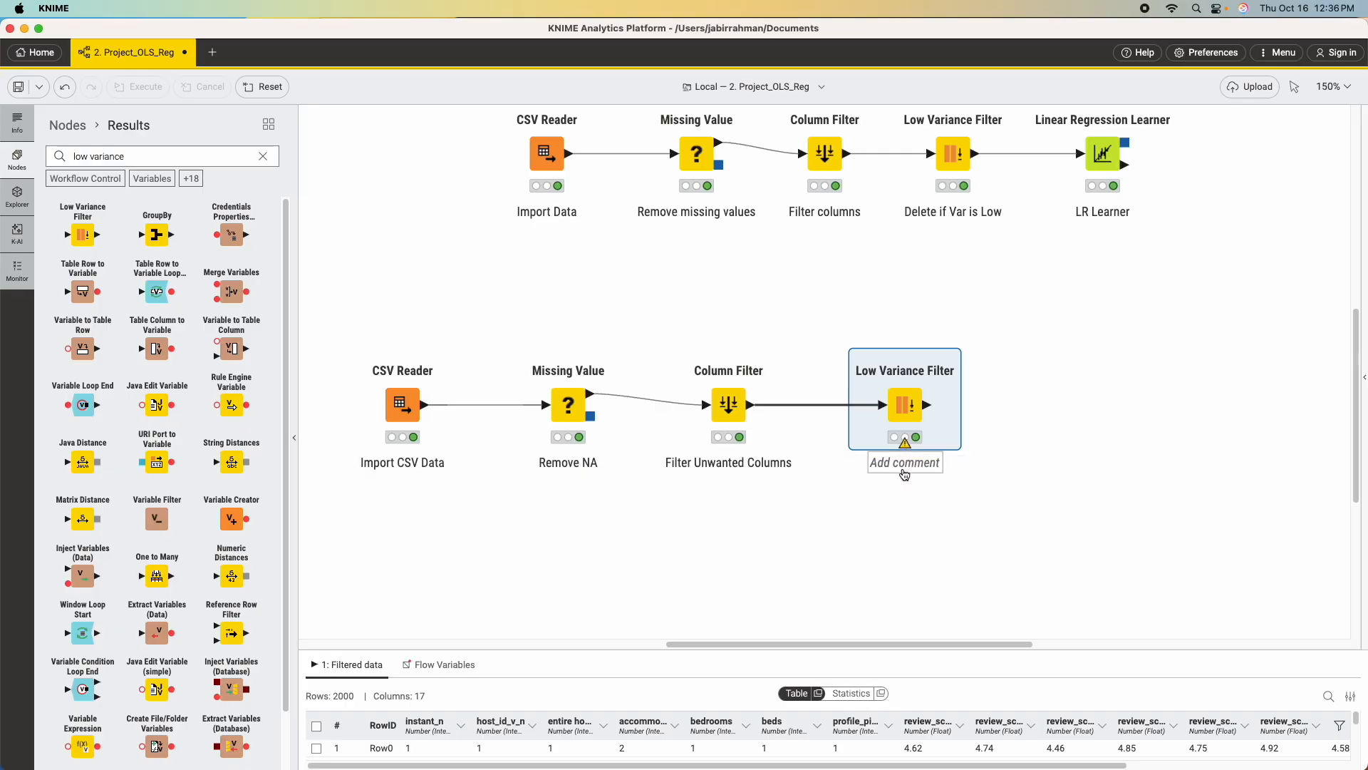
{"action": "double_click", "coordinate": [904, 466]}
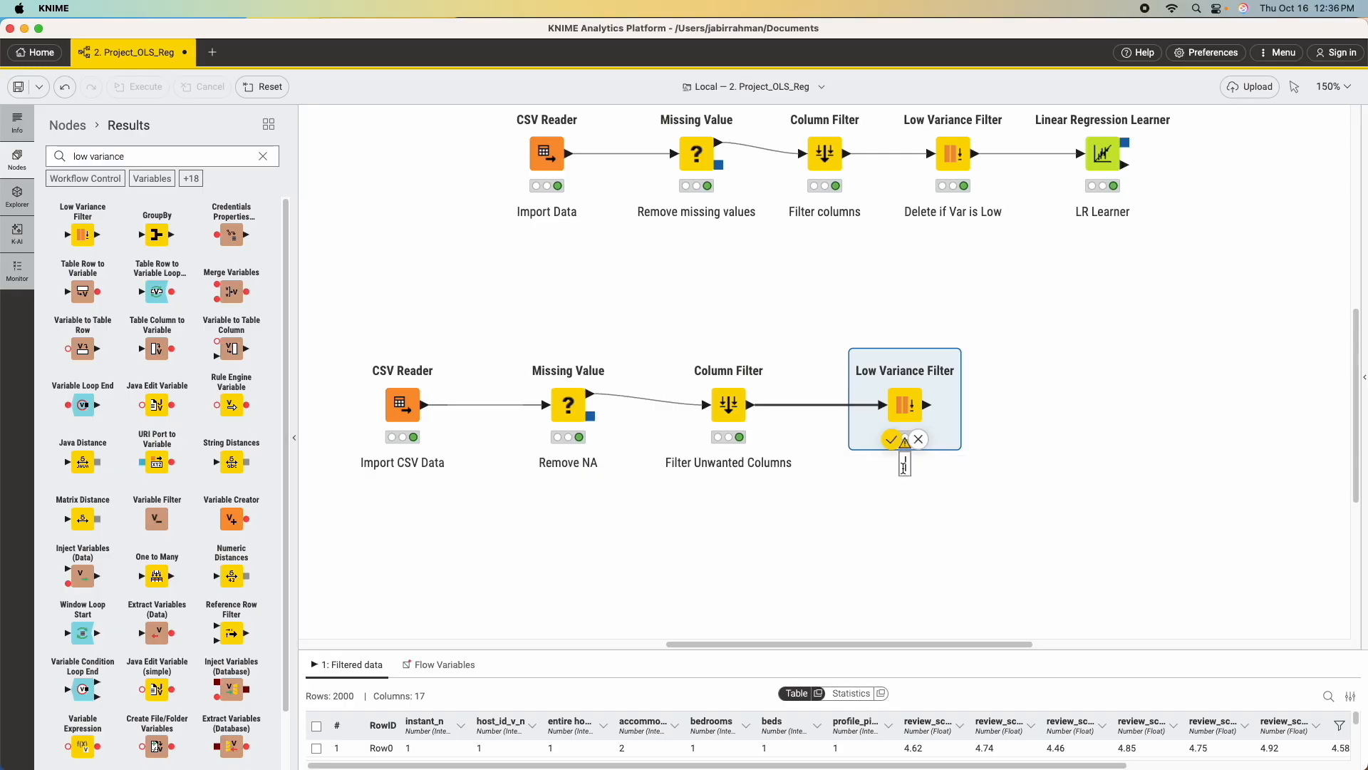
{"action": "type", "text": "Remove columns with"}
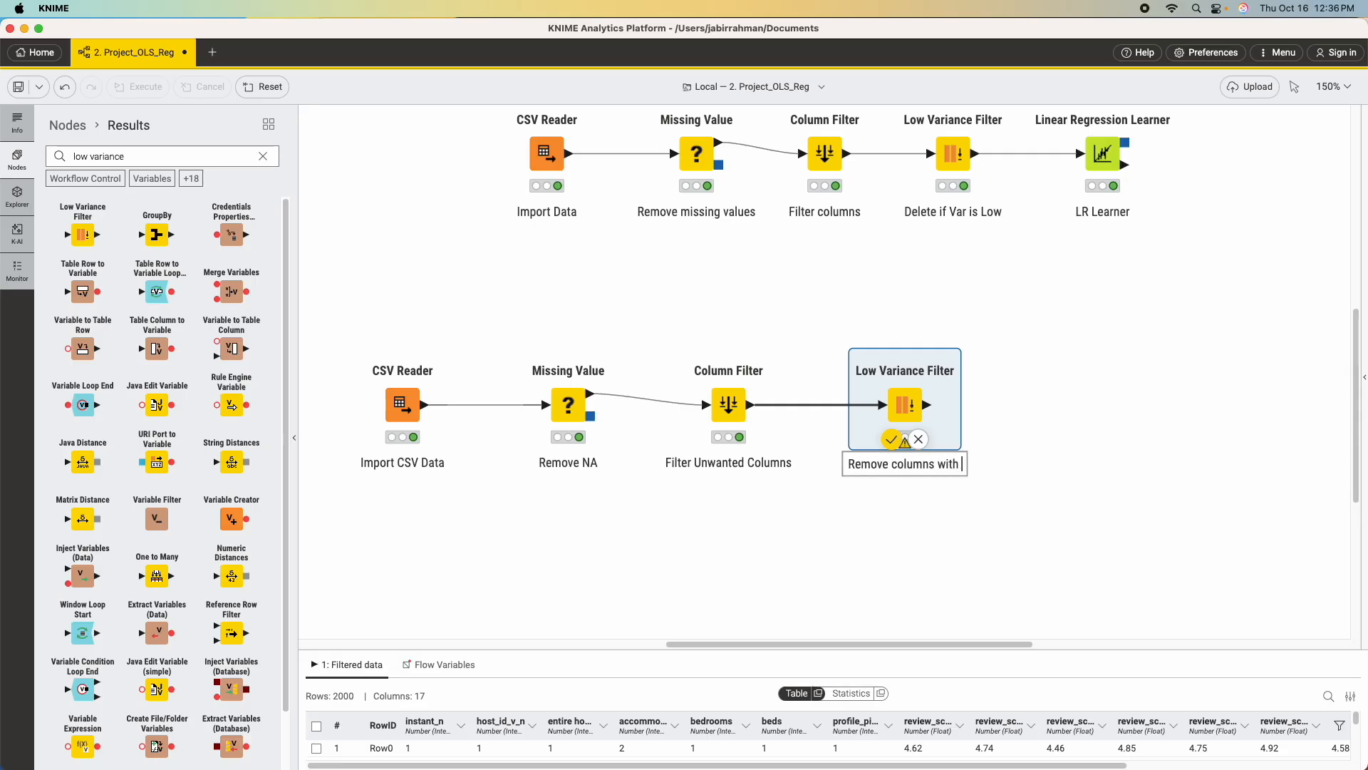
{"action": "type", "text": " 0 var"}
{"action": "key", "text": "Return"}
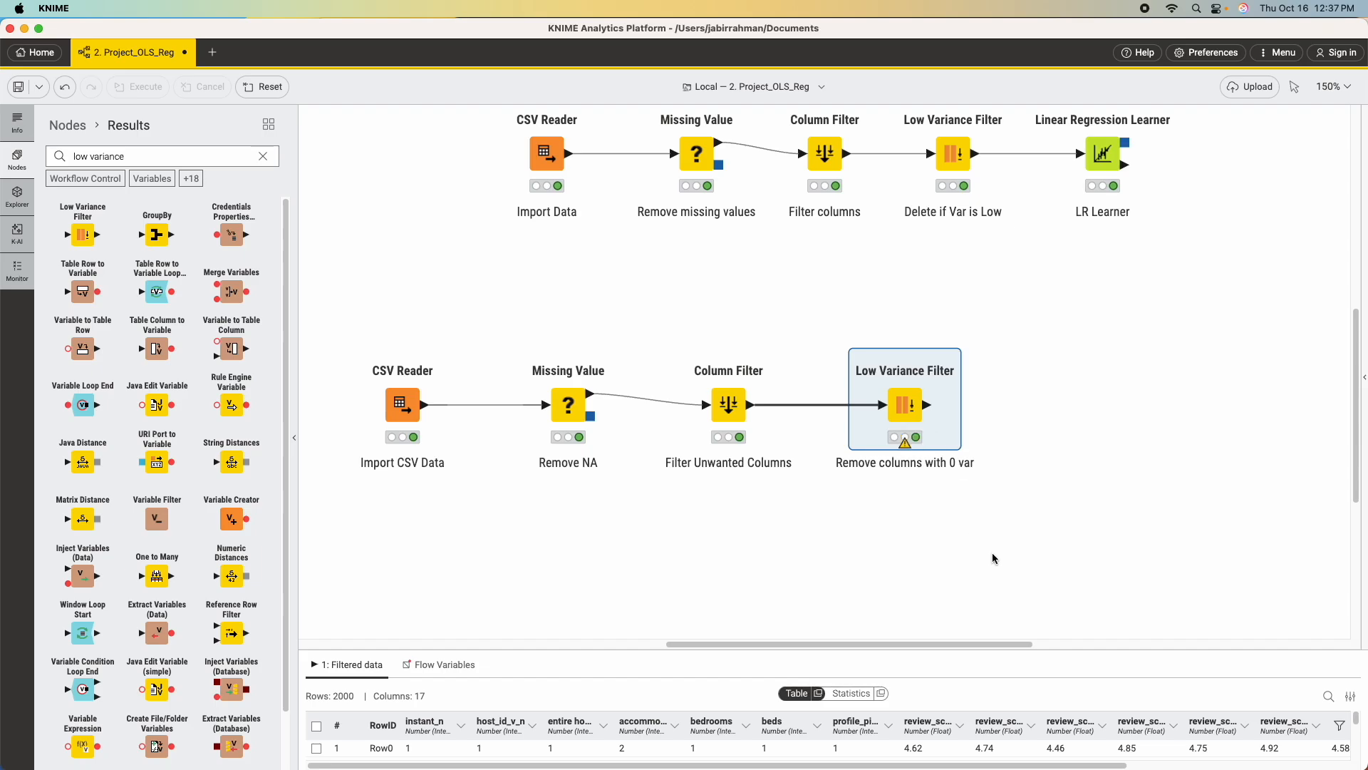
Add a Linear Regression Learner node after the new Low Variance Filter and connect the filter's output to it.
{"action": "left_click", "coordinate": [262, 156]}
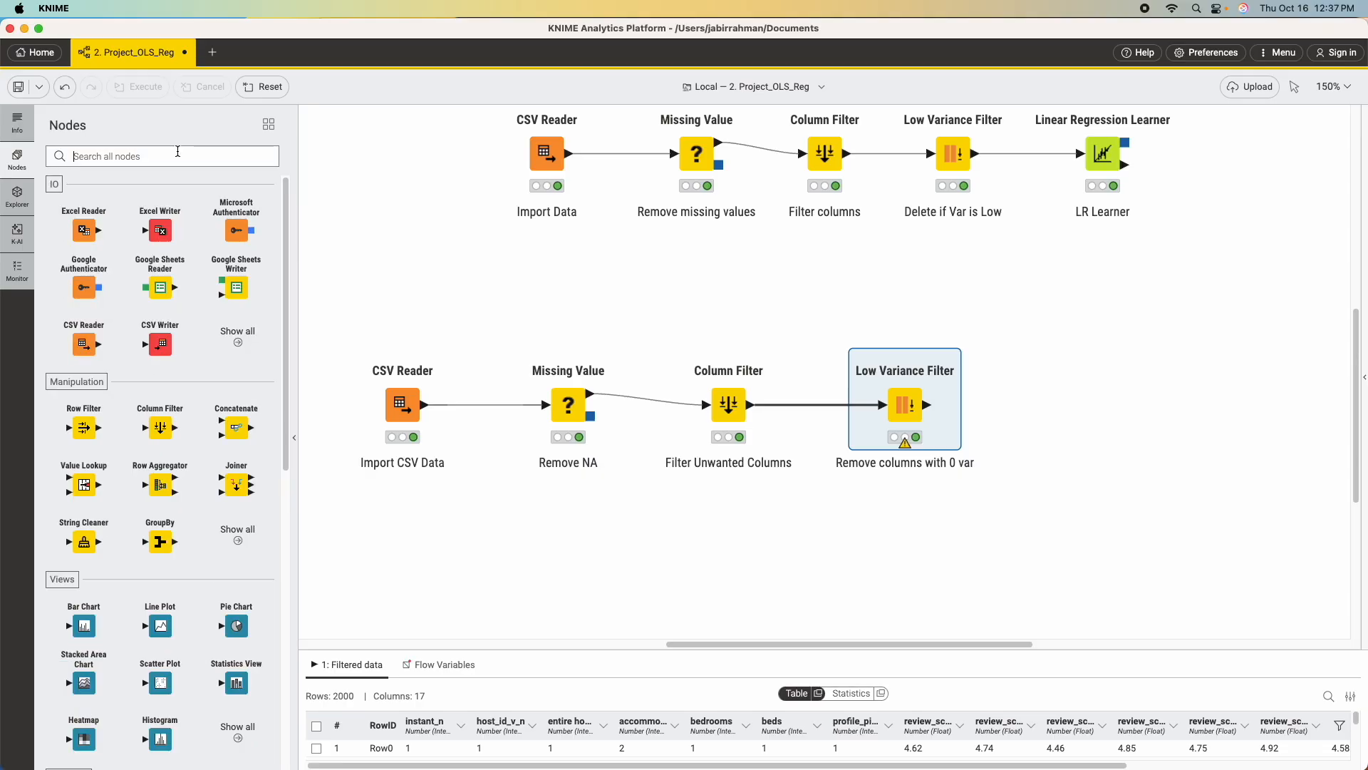
{"action": "type", "text": "linear r"}
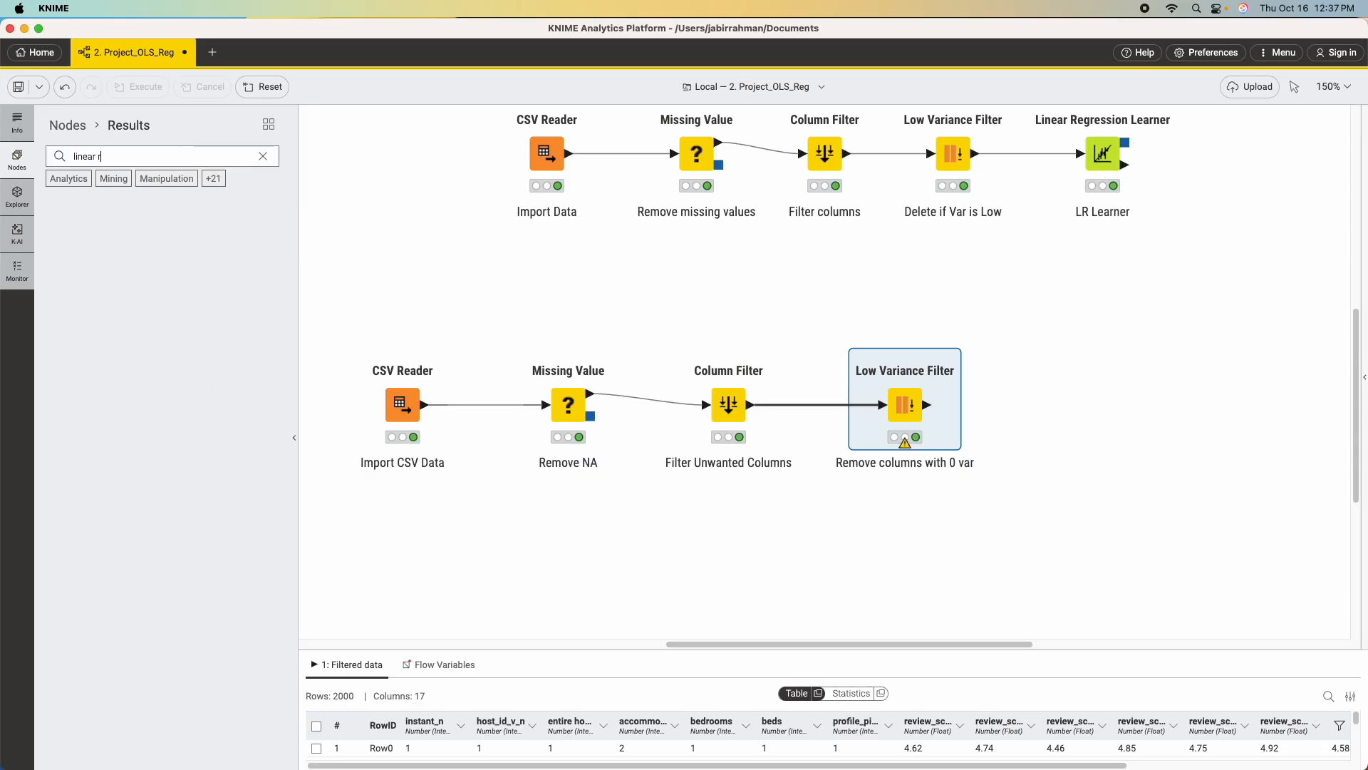
{"action": "type", "text": "eg"}
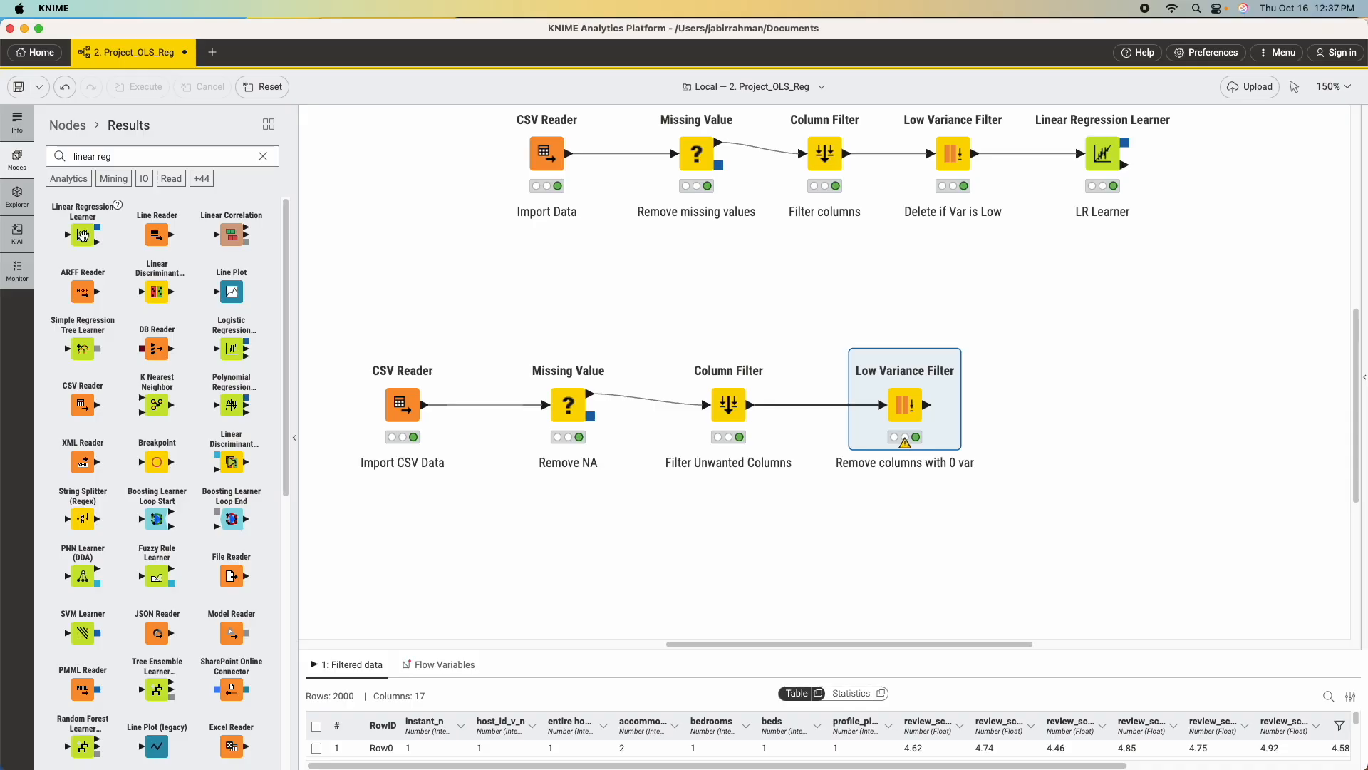
{"action": "left_click_drag", "start_coordinate": [83, 235], "coordinate": [1069, 447]}
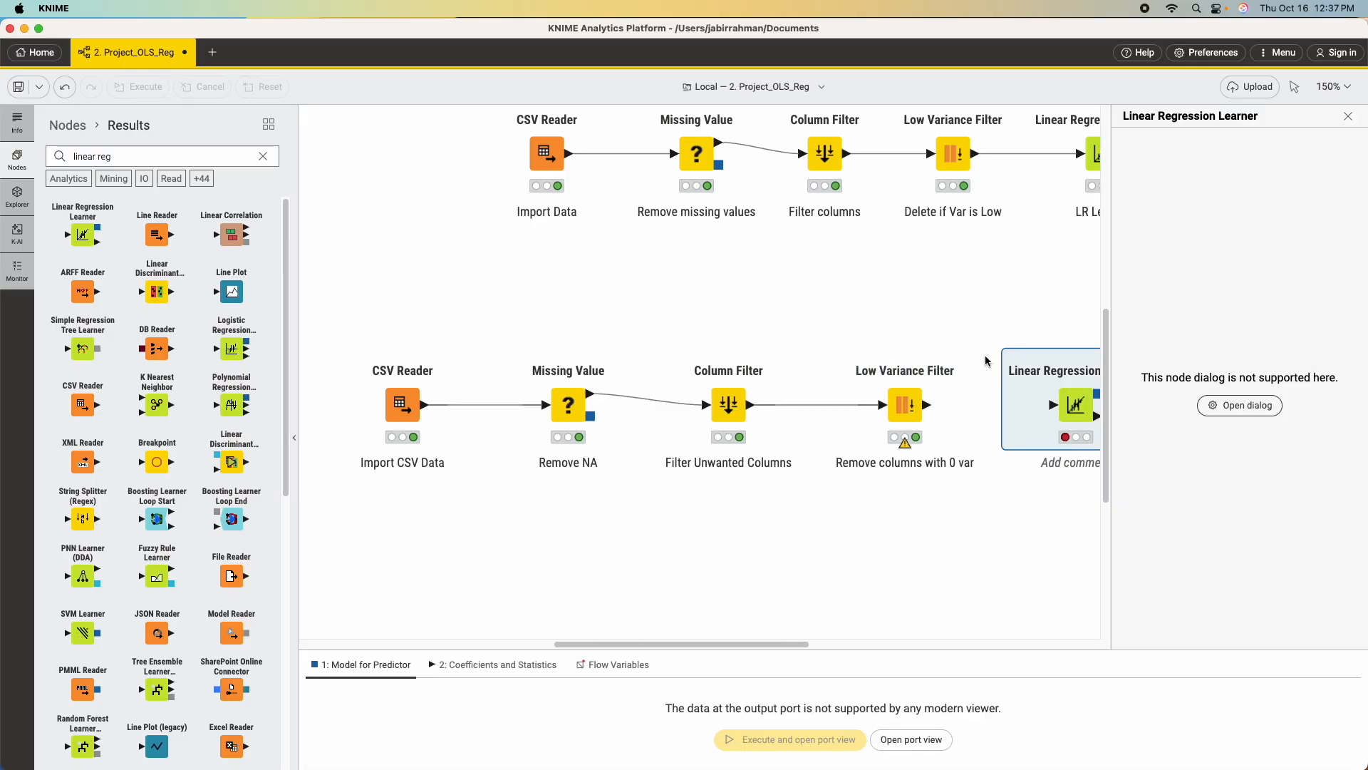
{"action": "left_click_drag", "start_coordinate": [926, 408], "coordinate": [1053, 404]}
{"action": "left_click", "coordinate": [1347, 117]}
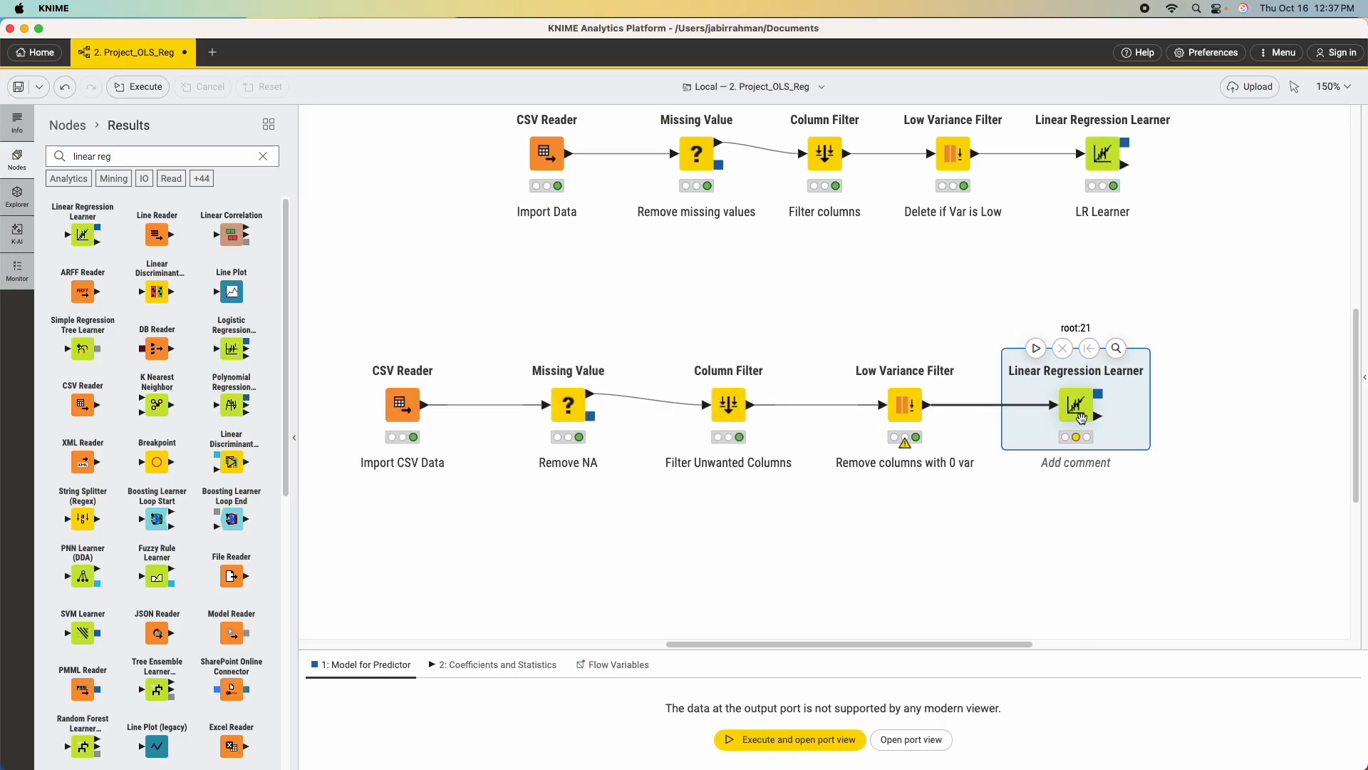
Configure the new Linear Regression Learner with per_night_price as target and all remaining columns included, and execute it.
{"action": "right_click", "coordinate": [1081, 410]}
{"action": "left_click", "coordinate": [1101, 416]}
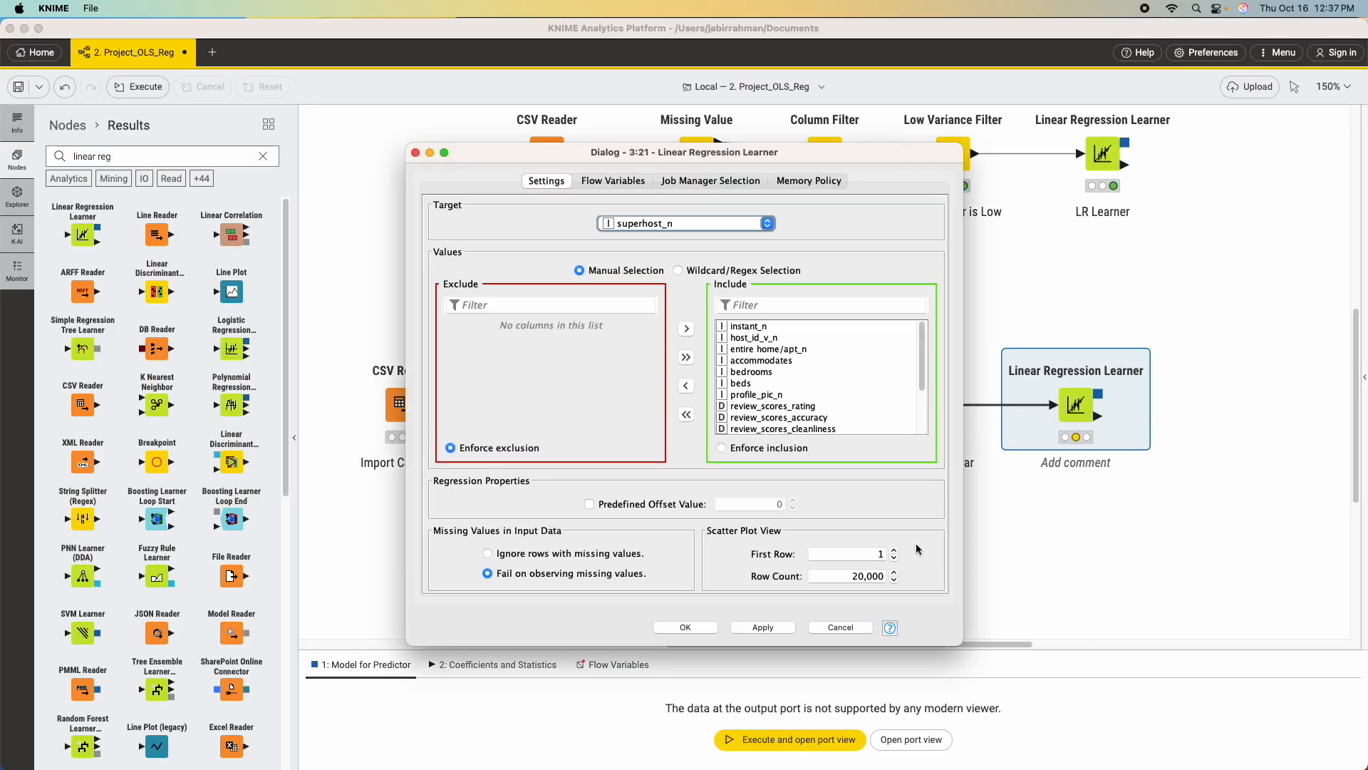
{"action": "left_click", "coordinate": [737, 224]}
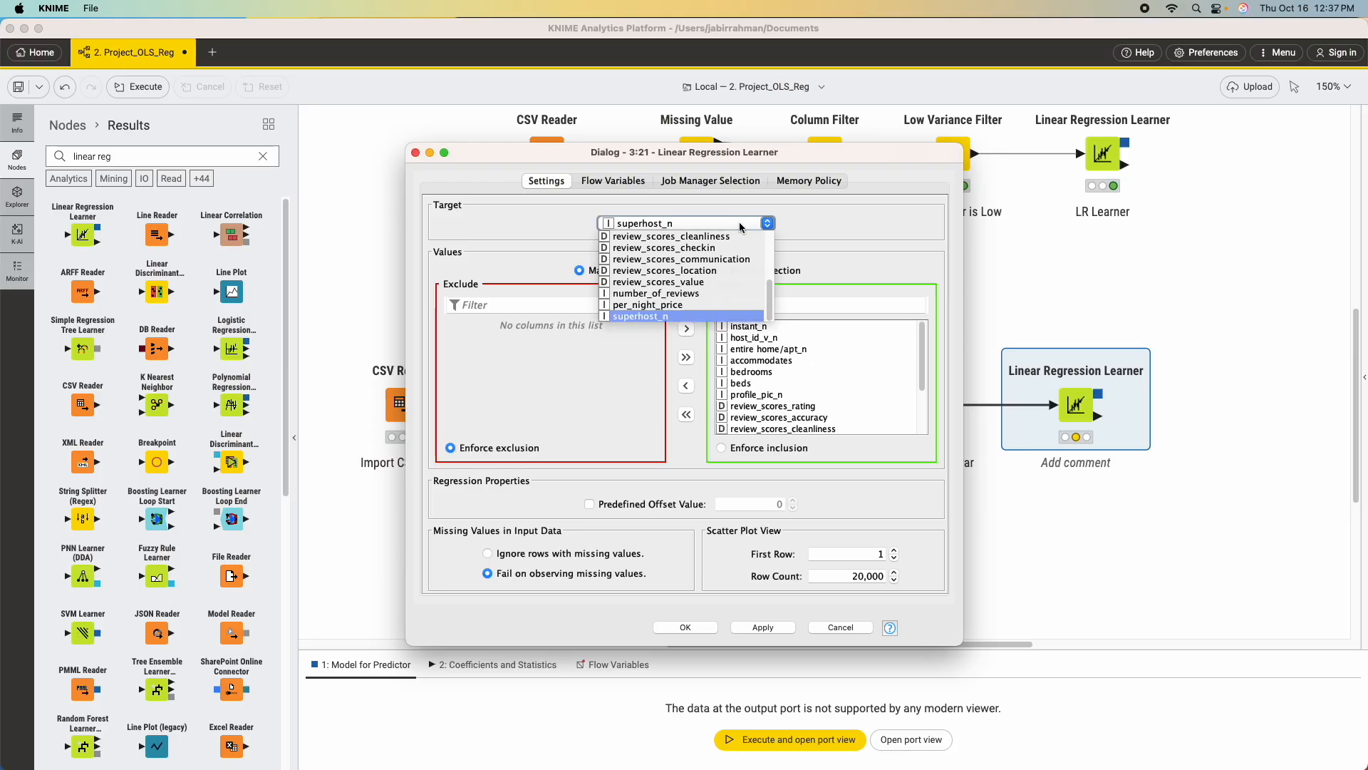
{"action": "left_click", "coordinate": [678, 305]}
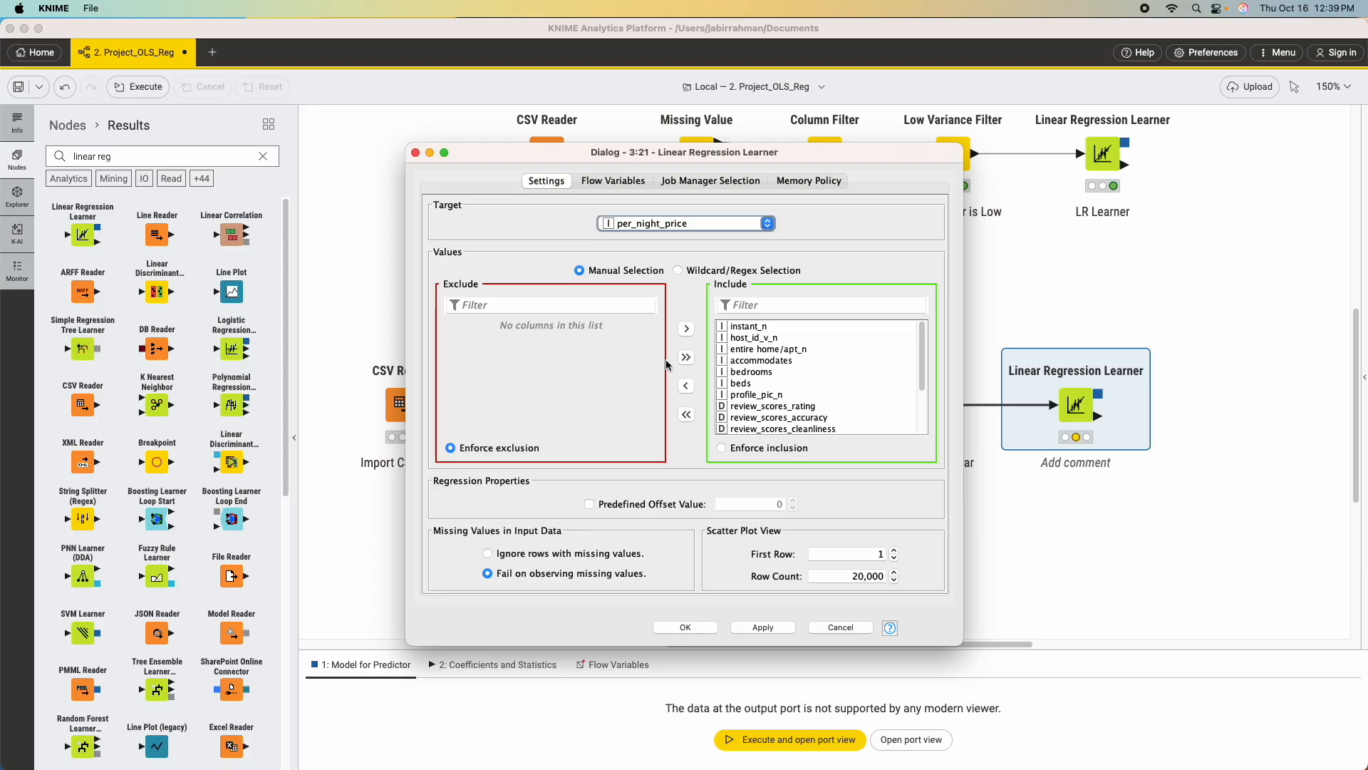
{"action": "scroll", "coordinate": [790, 366], "scroll_direction": "down", "scroll_amount": 3}
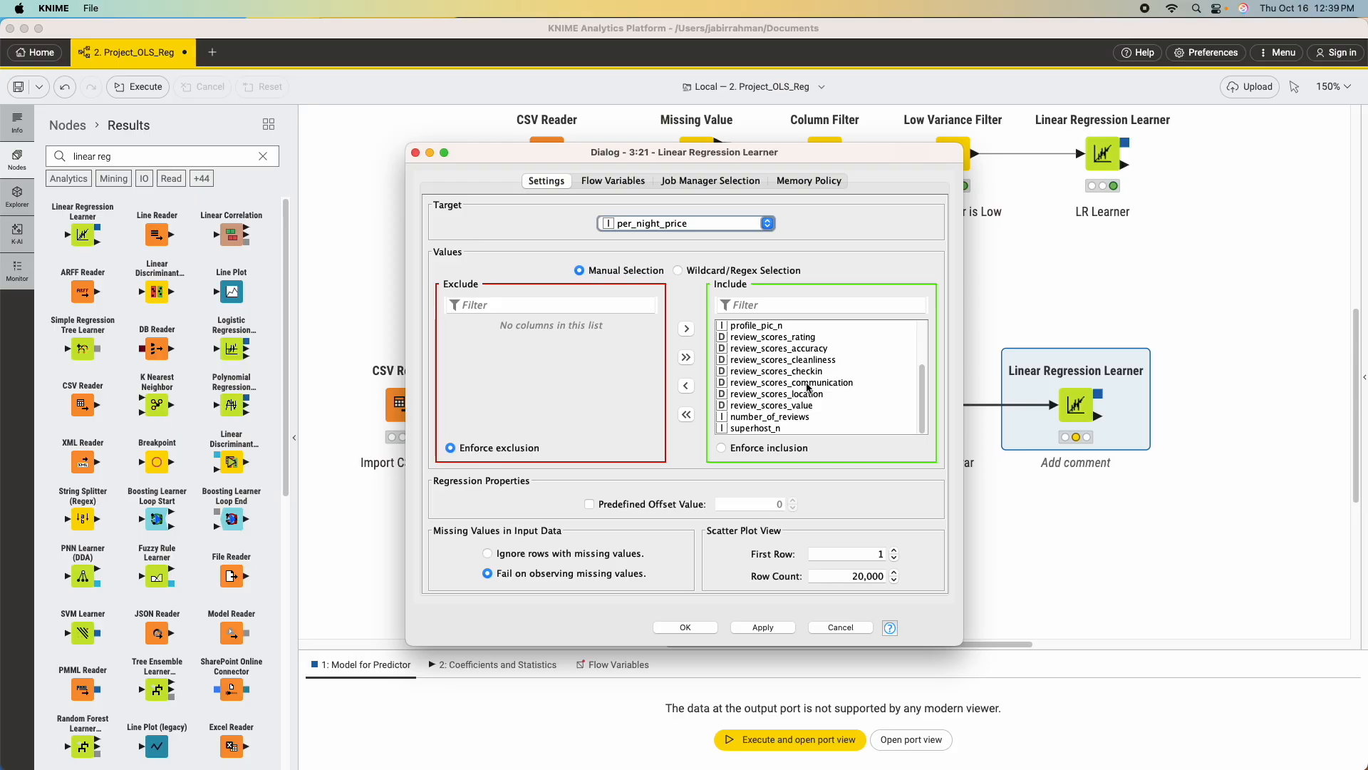
{"action": "scroll", "coordinate": [809, 341], "scroll_direction": "up", "scroll_amount": 3}
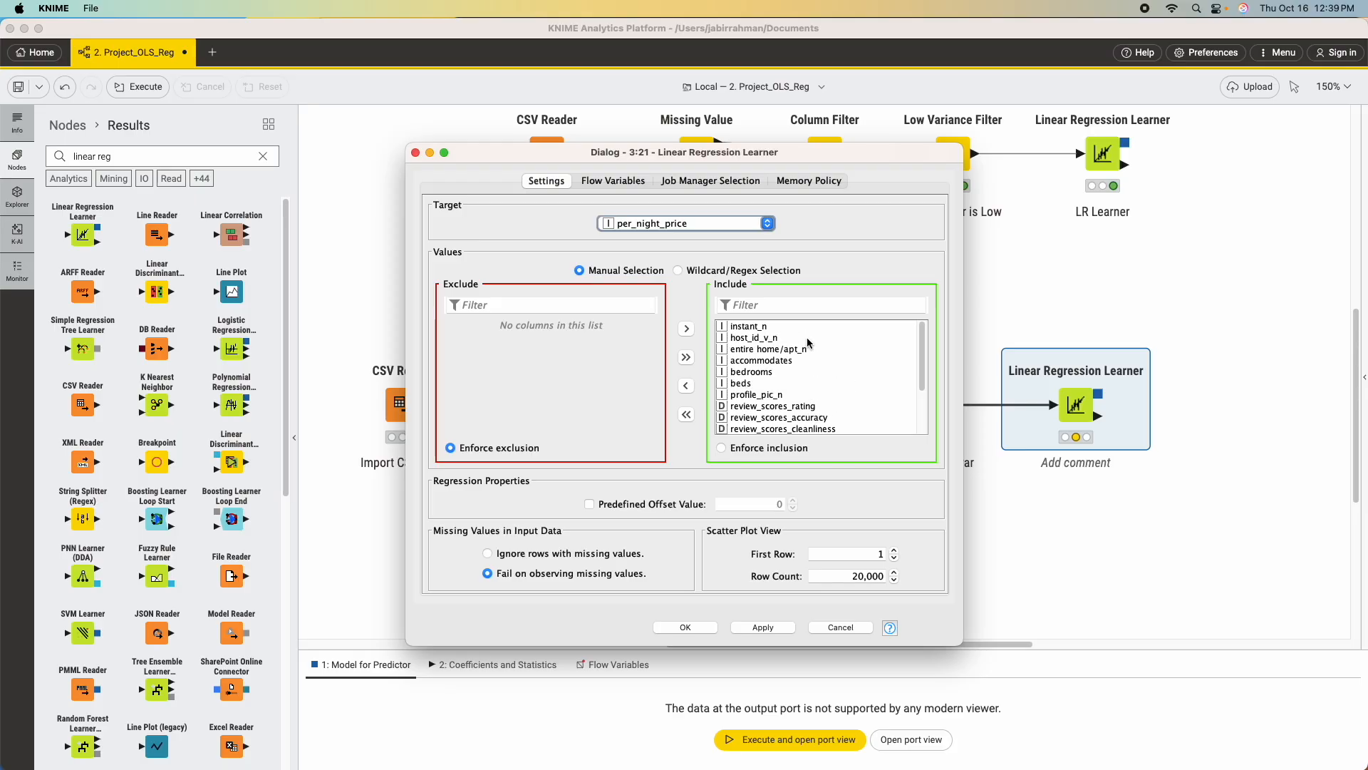
{"action": "left_click", "coordinate": [765, 328]}
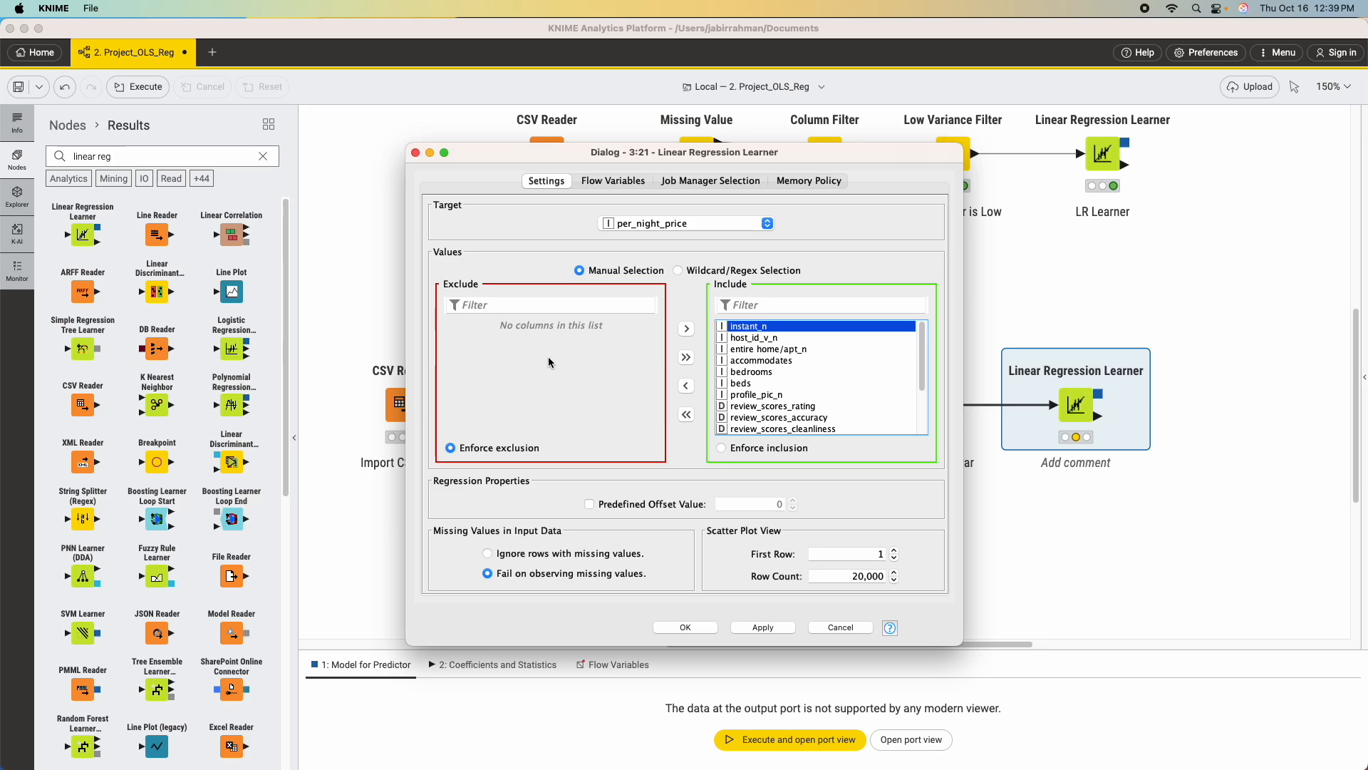
{"action": "scroll", "coordinate": [833, 378], "scroll_direction": "down", "scroll_amount": 3}
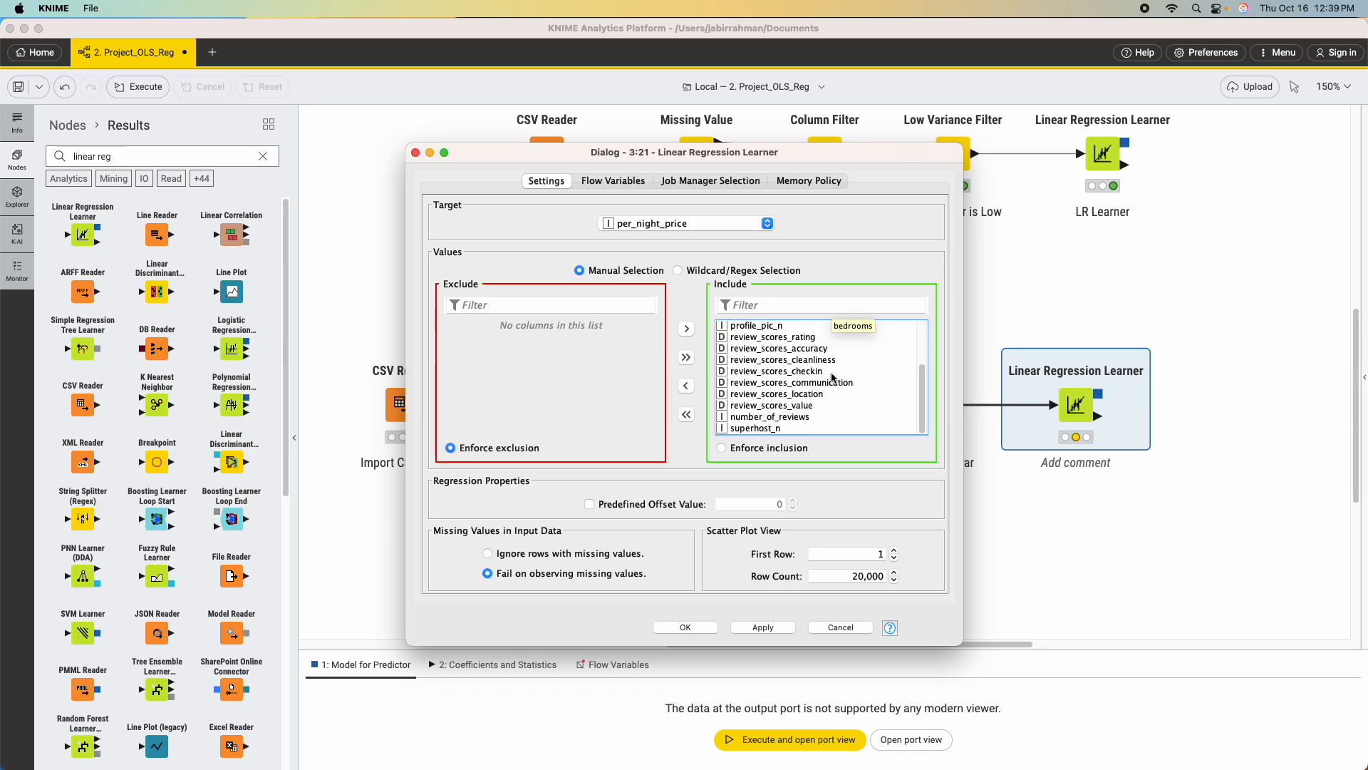
{"action": "scroll", "coordinate": [832, 378], "scroll_direction": "up", "scroll_amount": 3}
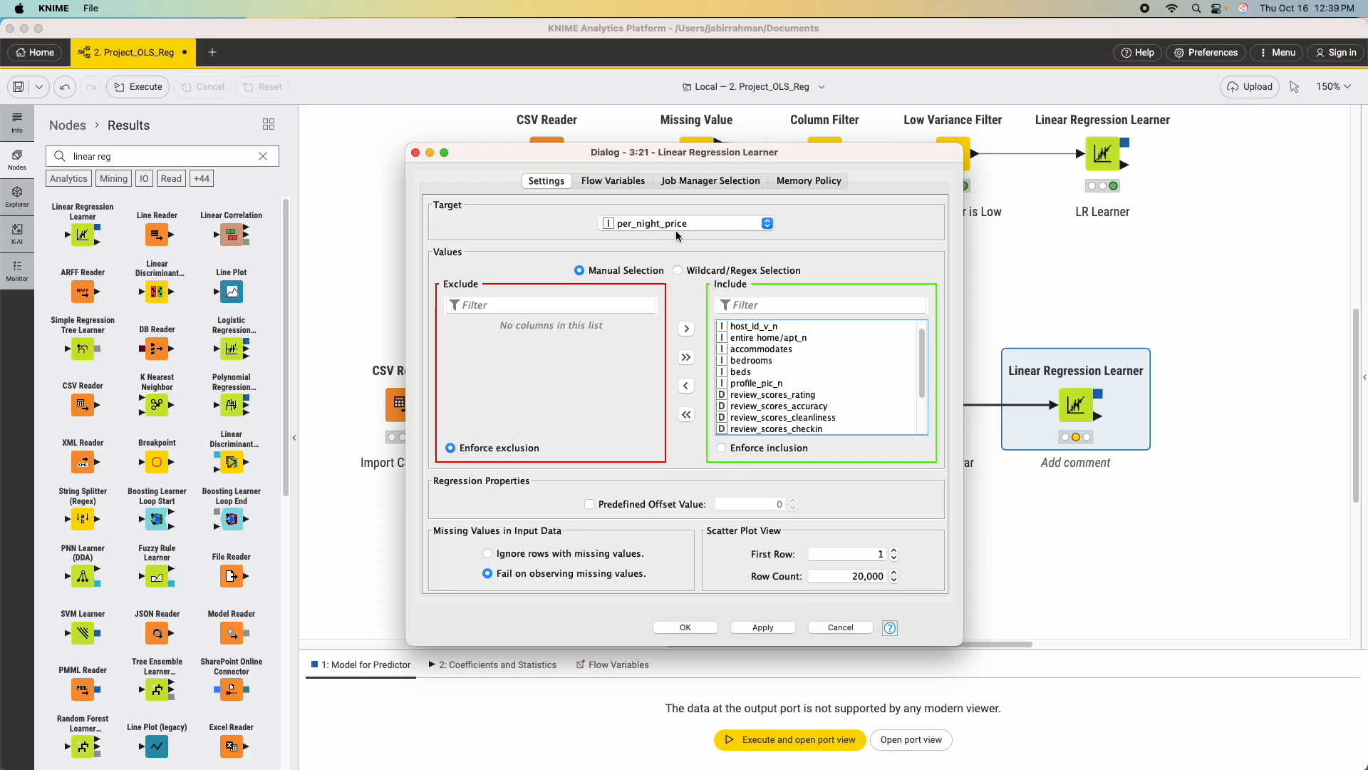
{"action": "left_click", "coordinate": [772, 627]}
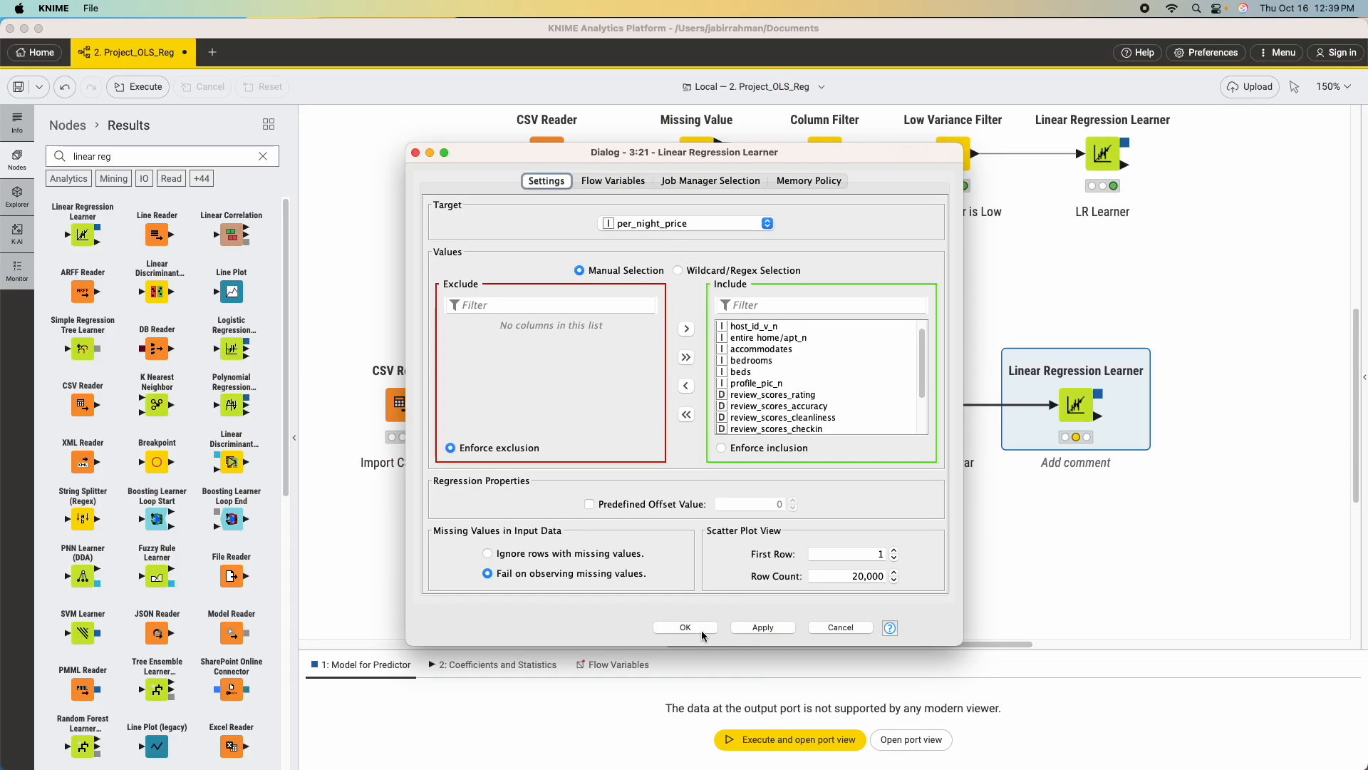
{"action": "left_click", "coordinate": [685, 627]}
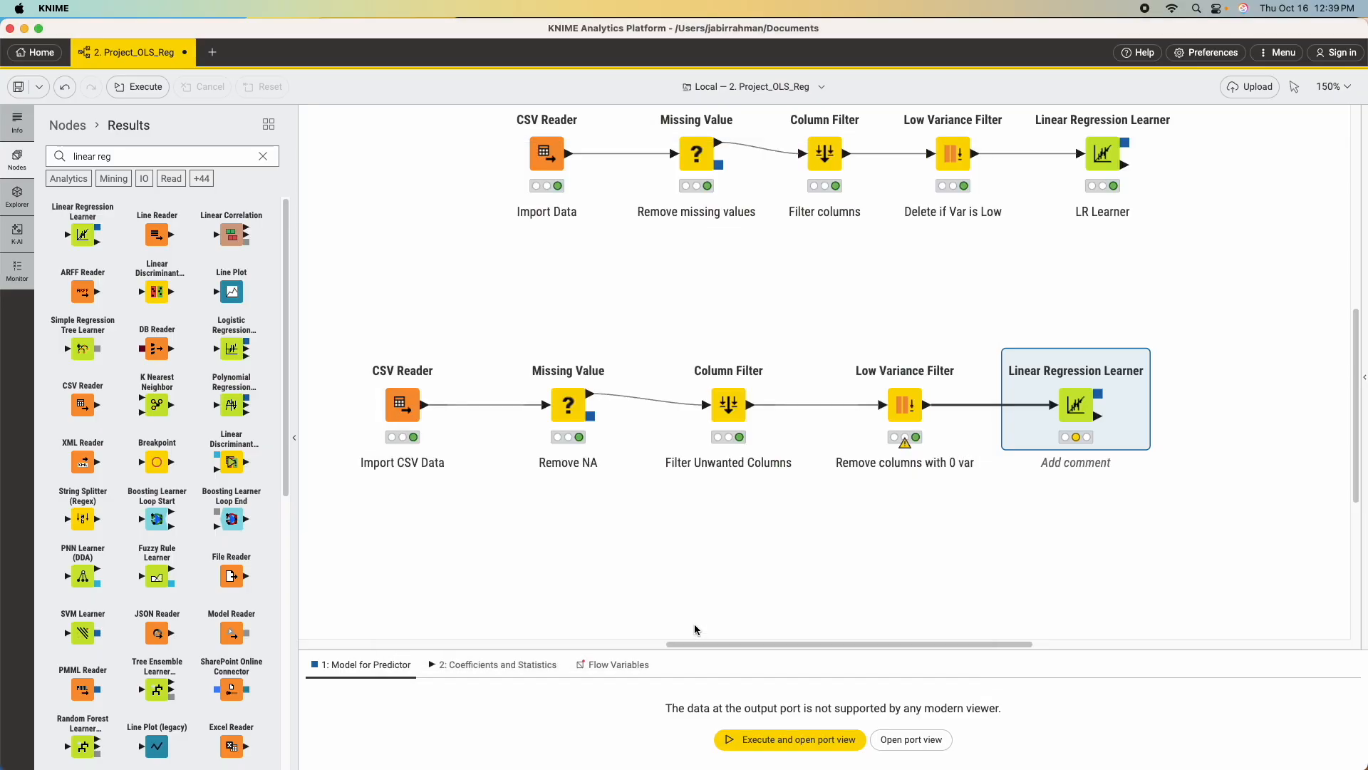
{"action": "mouse_move", "coordinate": [1071, 401]}
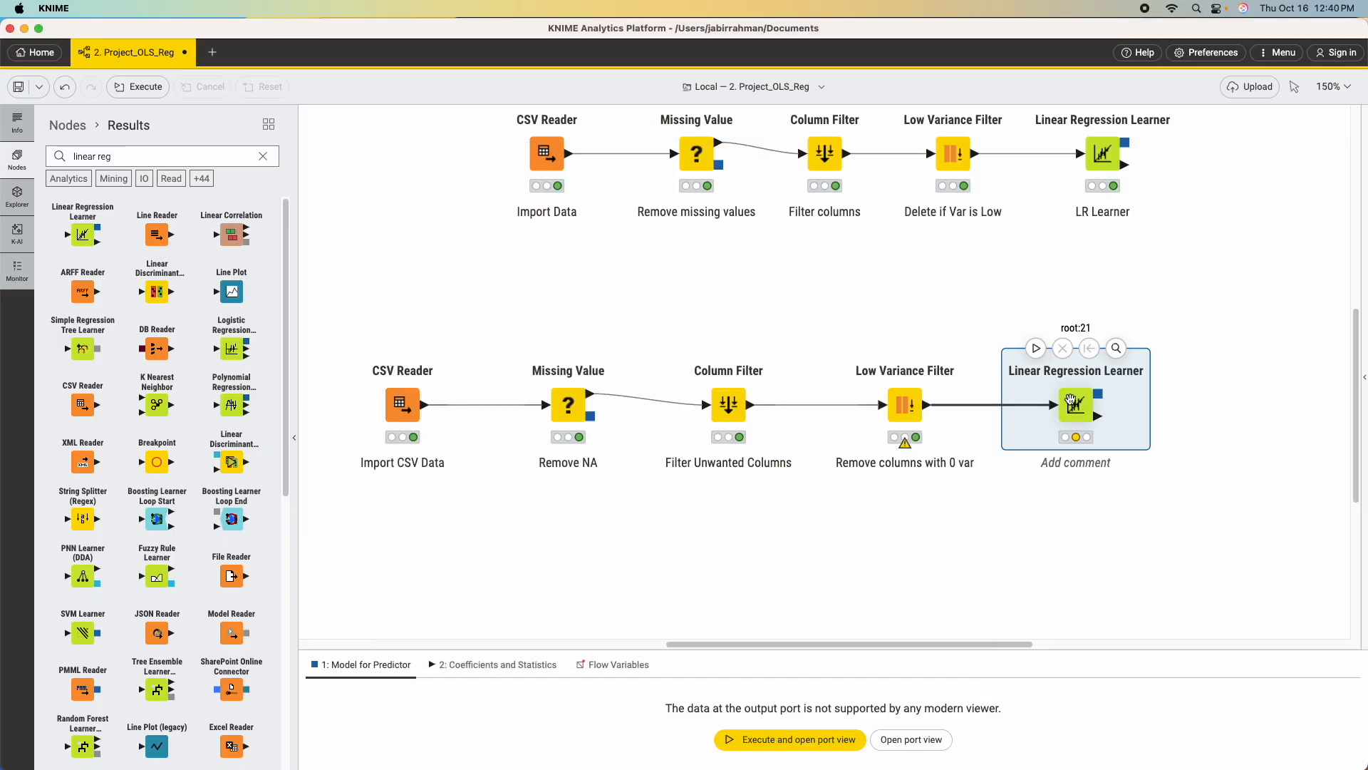
{"action": "left_click", "coordinate": [1036, 347]}
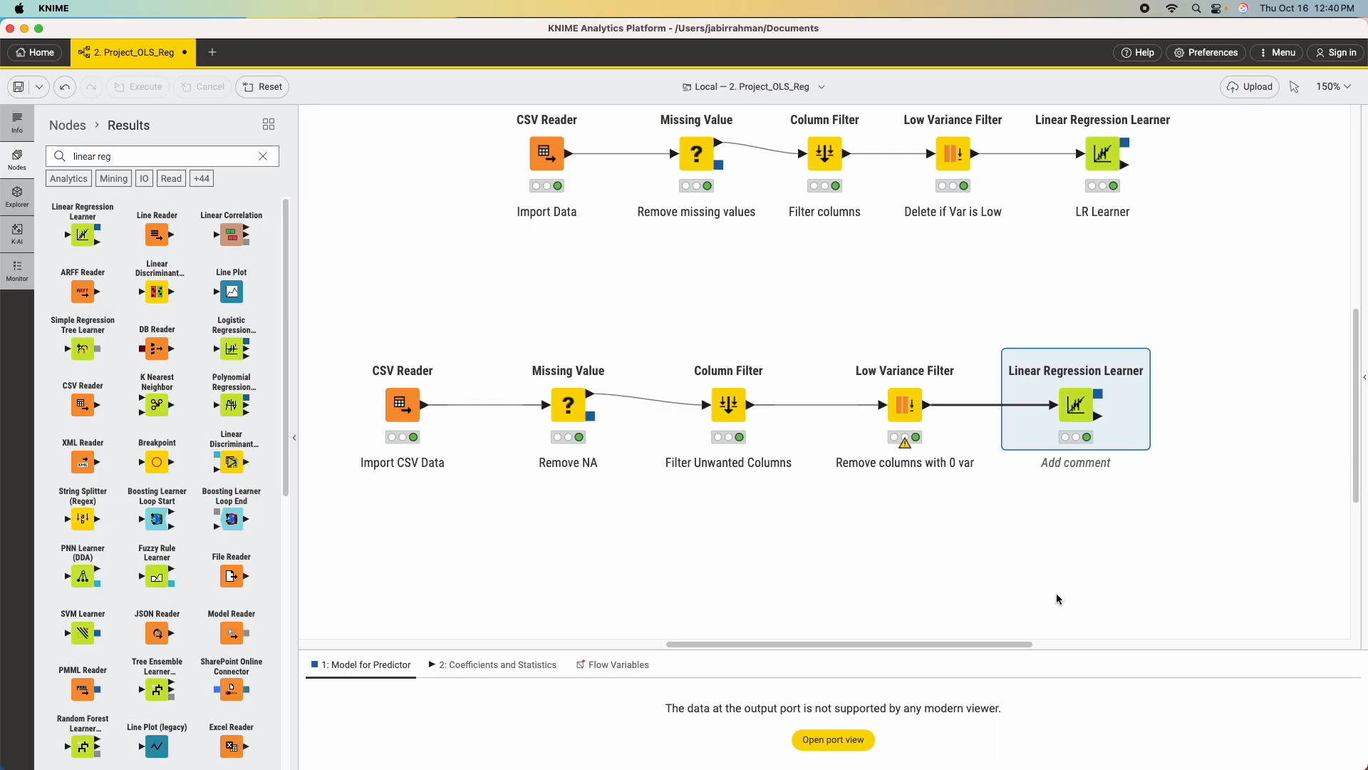
Open the new learner's Coefficients and Statistics table and sort it in descending order by P>|t|, by Coeff., and again by P>|t|.
{"action": "right_click", "coordinate": [1082, 402]}
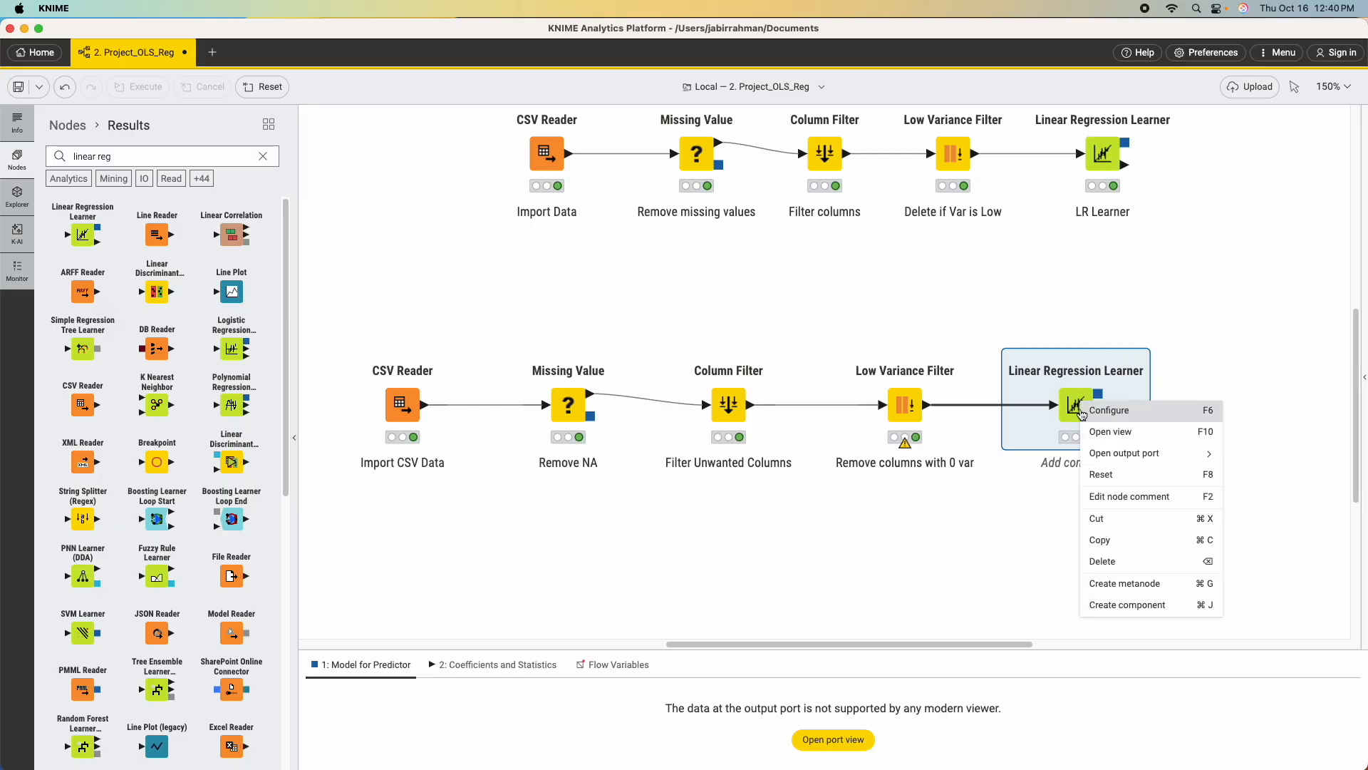
{"action": "mouse_move", "coordinate": [1101, 455]}
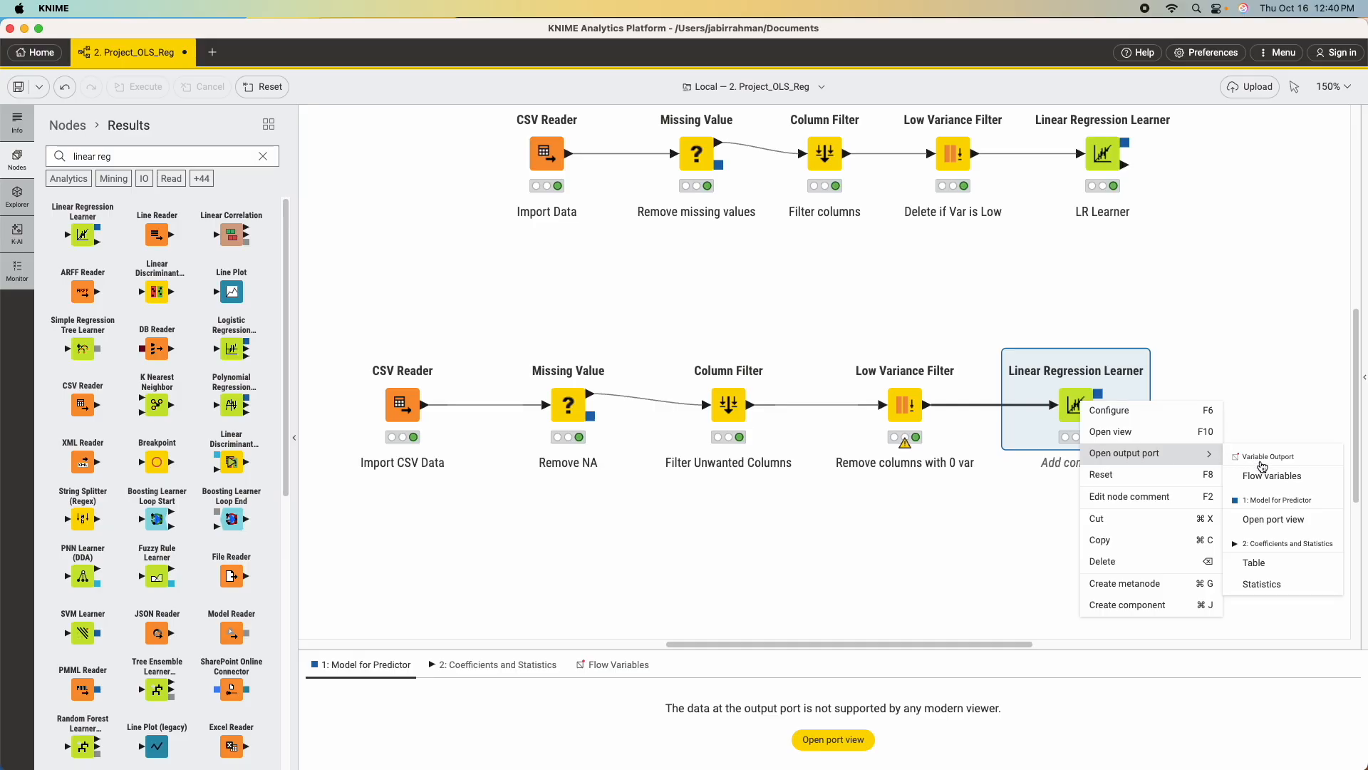
{"action": "left_click", "coordinate": [1254, 563]}
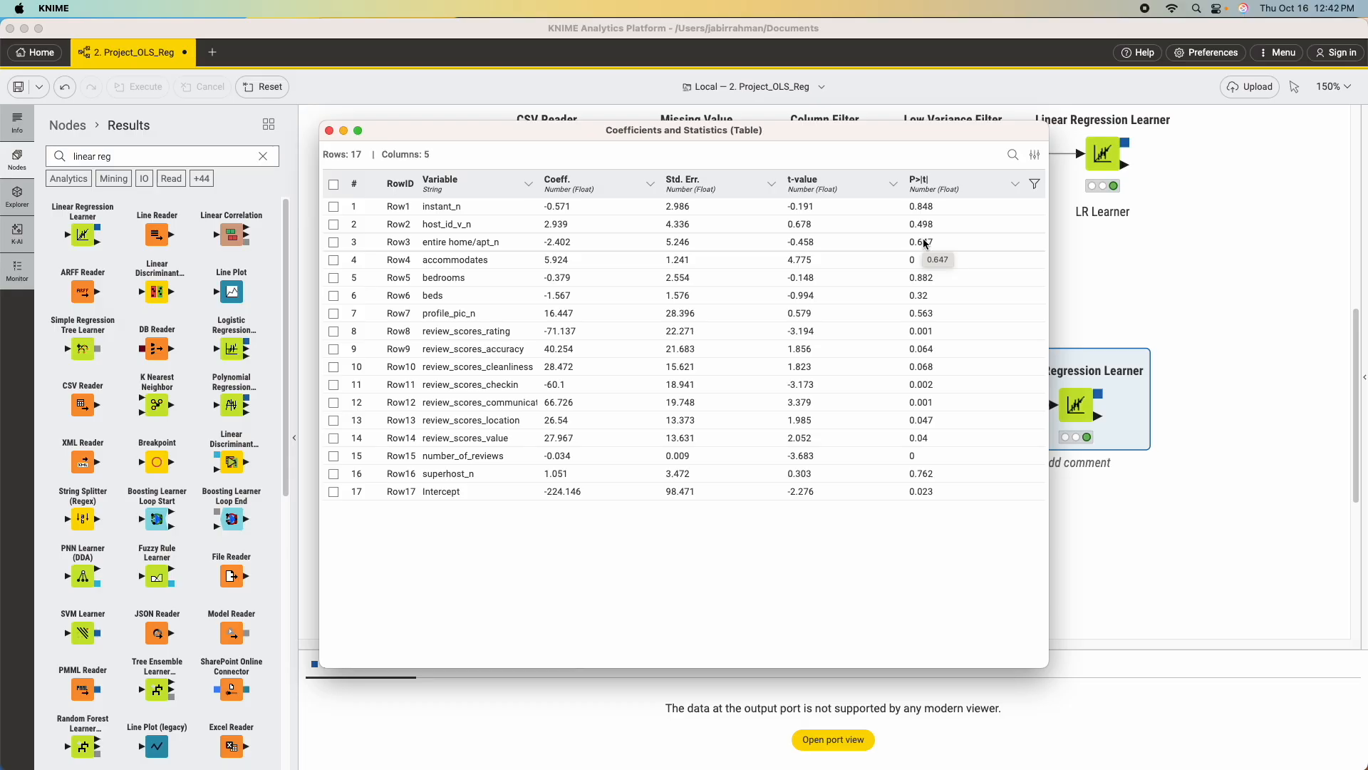
{"action": "left_click", "coordinate": [936, 183]}
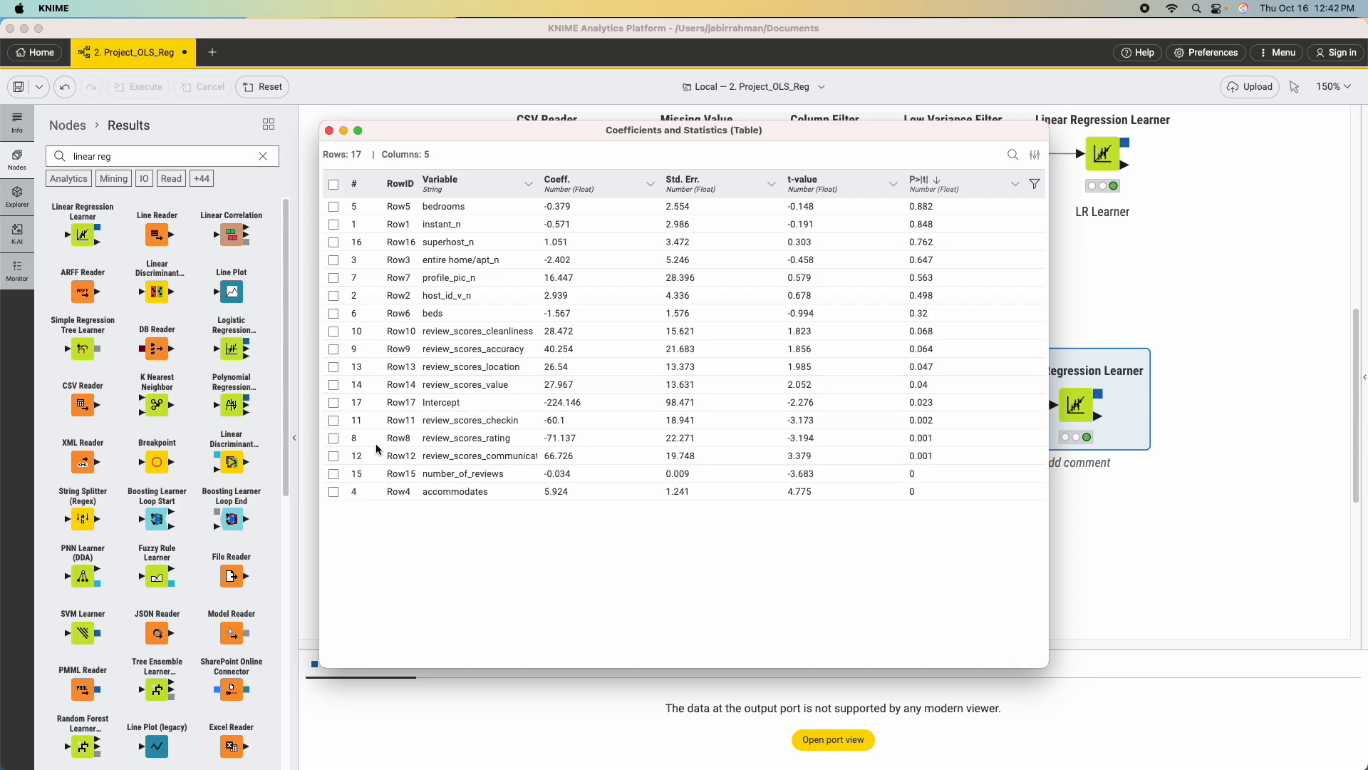
{"action": "left_click", "coordinate": [578, 183]}
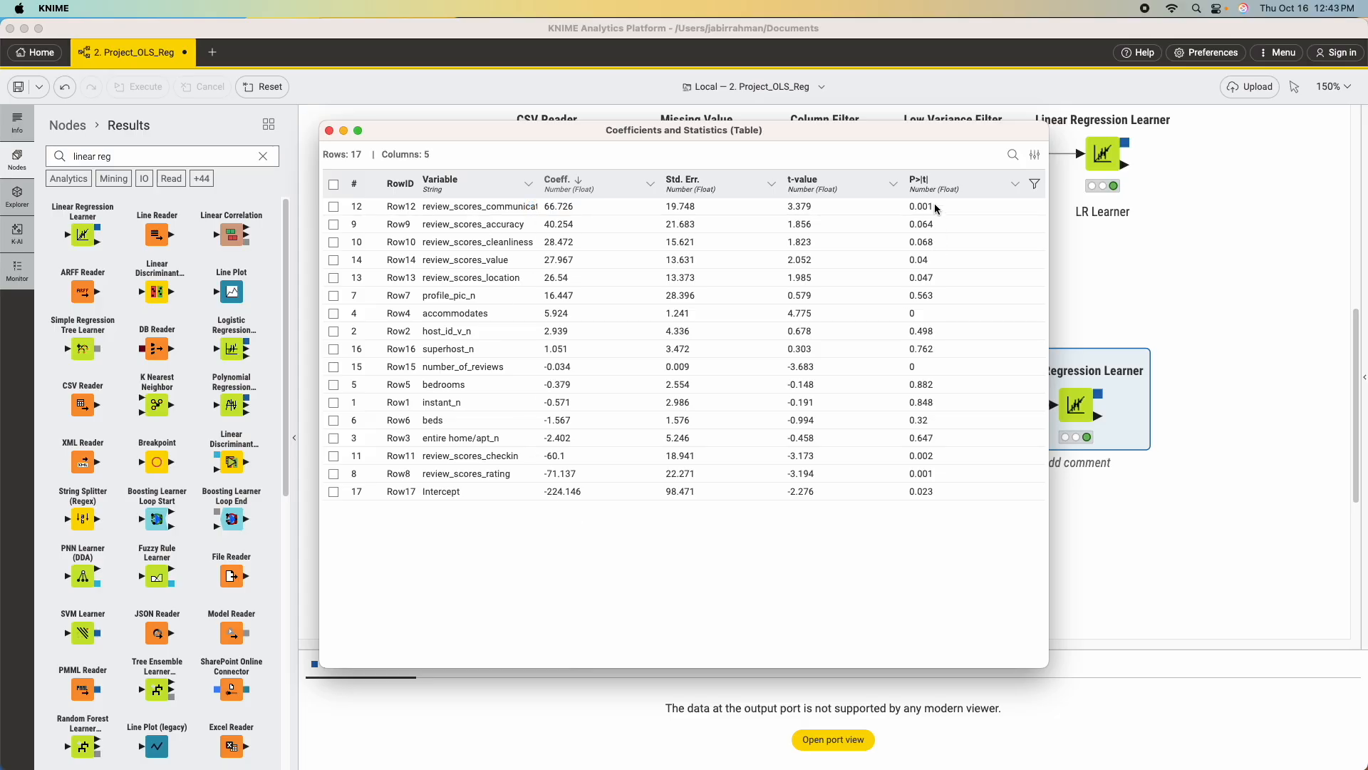
{"action": "left_click", "coordinate": [921, 180]}
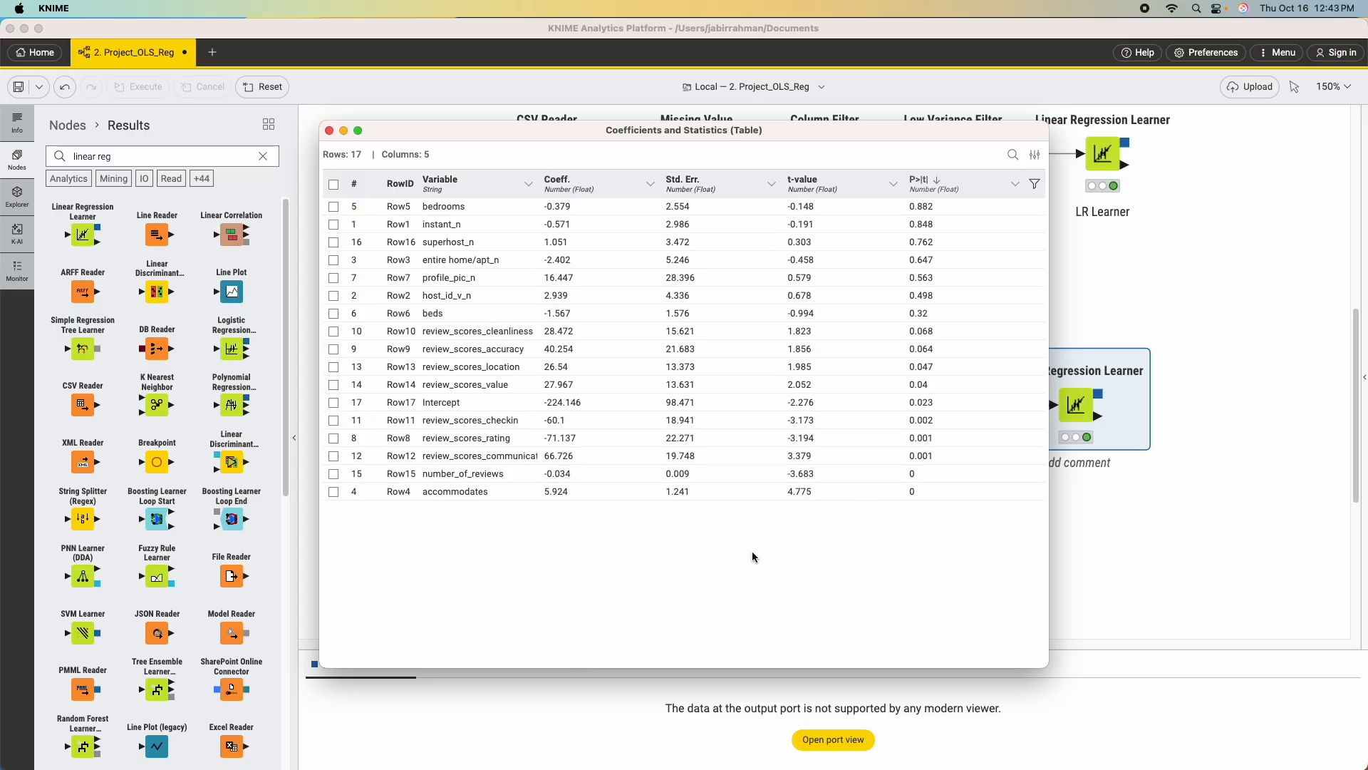